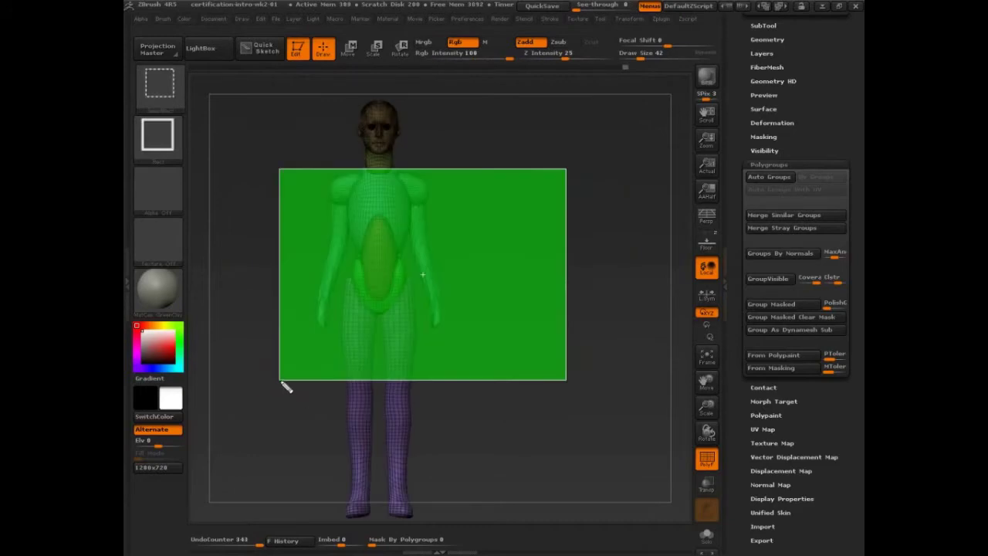
- Mark up the green selection marquee over the torso, link it by arrow to the circled current brush, and clear the markings
{"action": "left_click_drag", "start_coordinate": [566, 167], "coordinate": [277, 175]}
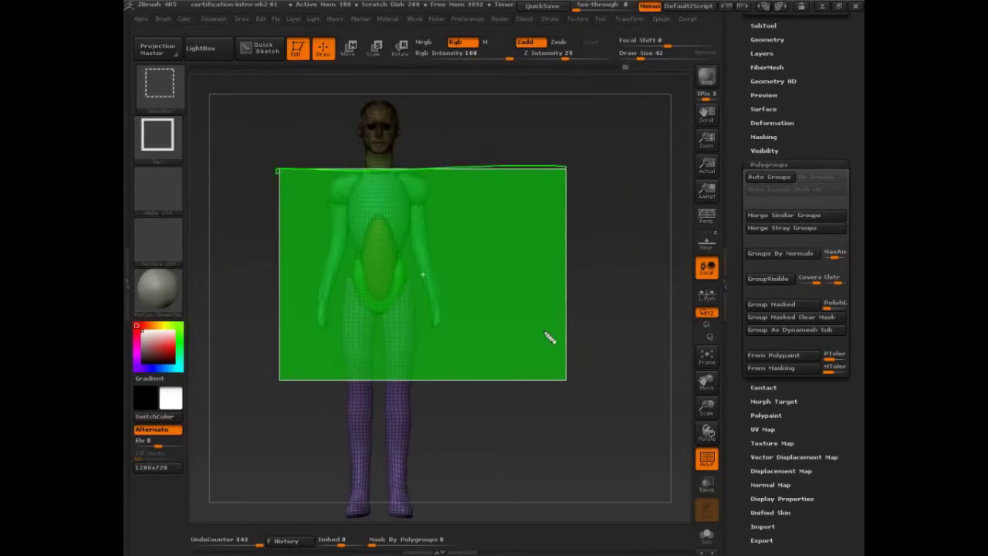
{"action": "mouse_move", "coordinate": [421, 165]}
{"action": "left_mouse_down"}
{"action": "mouse_move", "coordinate": [207, 101]}
{"action": "mouse_move", "coordinate": [230, 94]}
{"action": "left_mouse_up"}
{"action": "mouse_move", "coordinate": [186, 62]}
{"action": "left_mouse_down"}
{"action": "mouse_move", "coordinate": [197, 111]}
{"action": "mouse_move", "coordinate": [210, 63]}
{"action": "mouse_move", "coordinate": [136, 66]}
{"action": "left_mouse_up"}
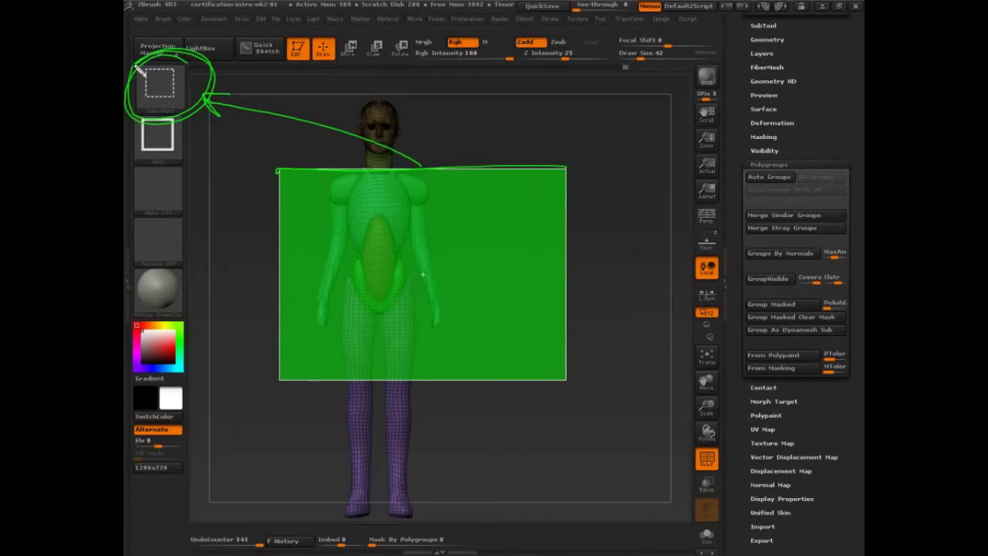
{"action": "mouse_move", "coordinate": [207, 93]}
{"action": "left_mouse_down"}
{"action": "mouse_move", "coordinate": [386, 73]}
{"action": "mouse_move", "coordinate": [544, 162]}
{"action": "mouse_move", "coordinate": [221, 166]}
{"action": "left_mouse_up"}
{"action": "key", "text": "Escape"}
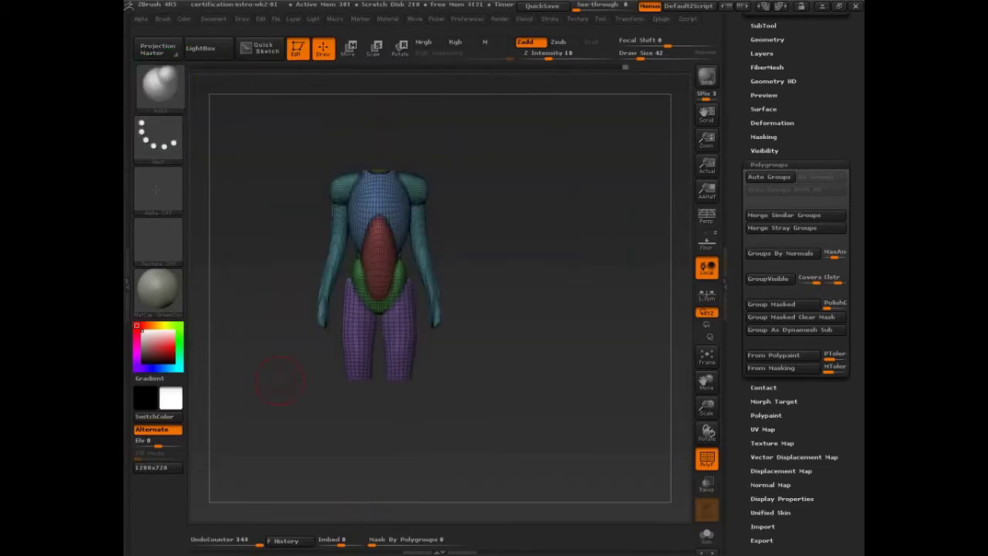
- Show the available clip, select and slice brushes, frame them, and write the underlined note "SHIFT=SMOOTH" over the canvas
{"action": "left_click", "coordinate": [164, 93]}
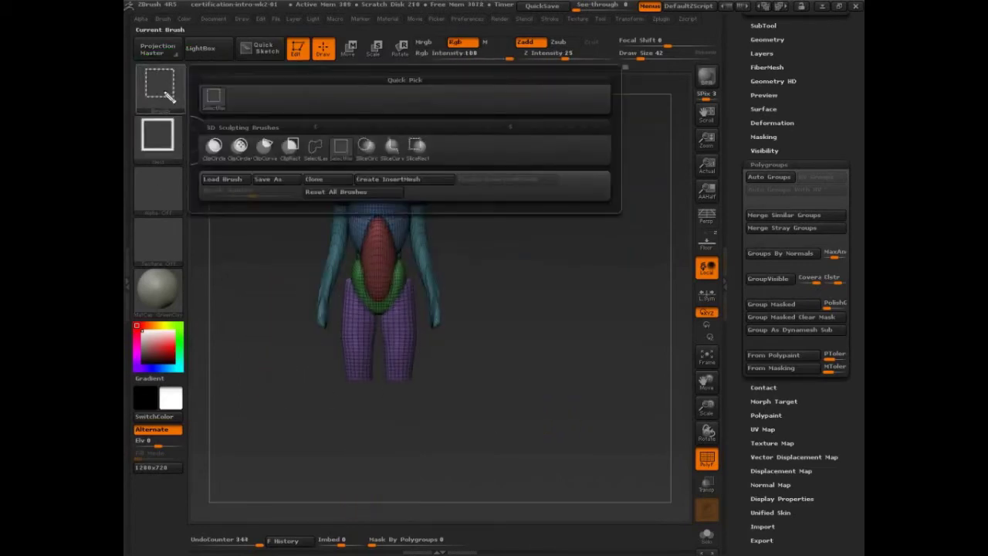
{"action": "mouse_move", "coordinate": [205, 119]}
{"action": "left_mouse_down"}
{"action": "mouse_move", "coordinate": [206, 165]}
{"action": "mouse_move", "coordinate": [462, 169]}
{"action": "mouse_move", "coordinate": [466, 128]}
{"action": "mouse_move", "coordinate": [203, 129]}
{"action": "left_mouse_up"}
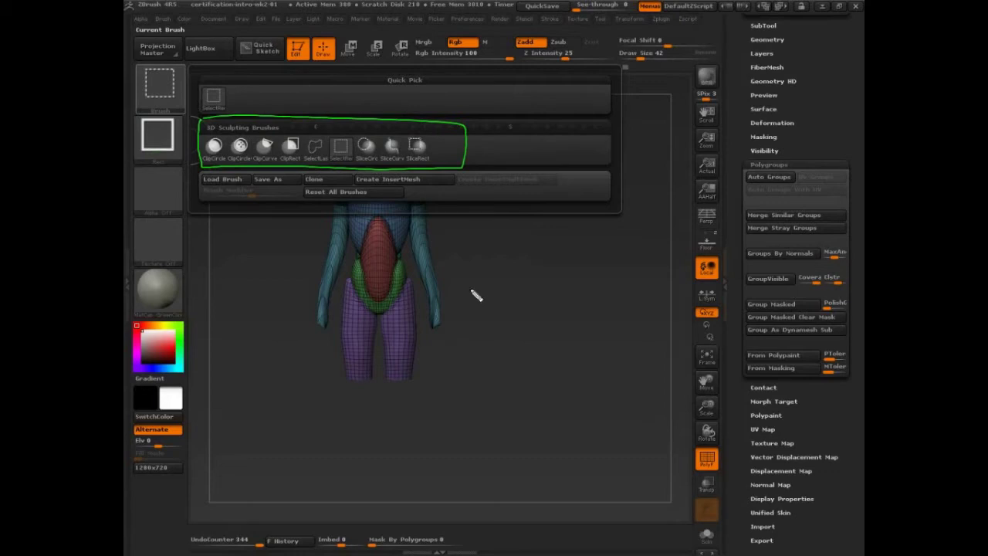
{"action": "left_click_drag", "start_coordinate": [482, 284], "coordinate": [469, 324]}
{"action": "mouse_move", "coordinate": [510, 274]}
{"action": "left_mouse_down"}
{"action": "mouse_move", "coordinate": [542, 318]}
{"action": "mouse_move", "coordinate": [556, 320]}
{"action": "mouse_move", "coordinate": [578, 319]}
{"action": "mouse_move", "coordinate": [629, 282]}
{"action": "mouse_move", "coordinate": [651, 304]}
{"action": "mouse_move", "coordinate": [753, 272]}
{"action": "mouse_move", "coordinate": [770, 280]}
{"action": "mouse_move", "coordinate": [767, 303]}
{"action": "left_mouse_up"}
{"action": "left_click_drag", "start_coordinate": [586, 330], "coordinate": [791, 334]}
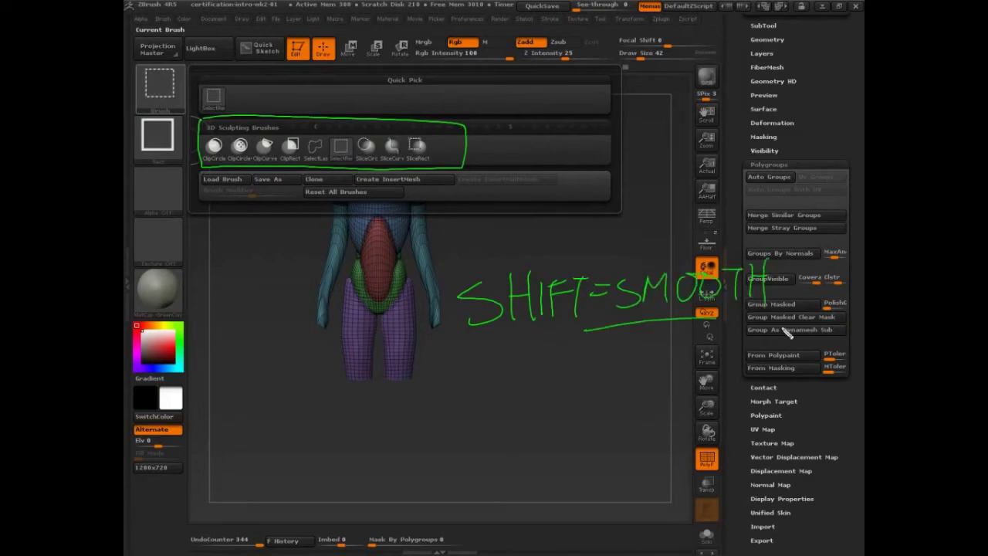
{"action": "left_click_drag", "start_coordinate": [591, 349], "coordinate": [820, 357]}
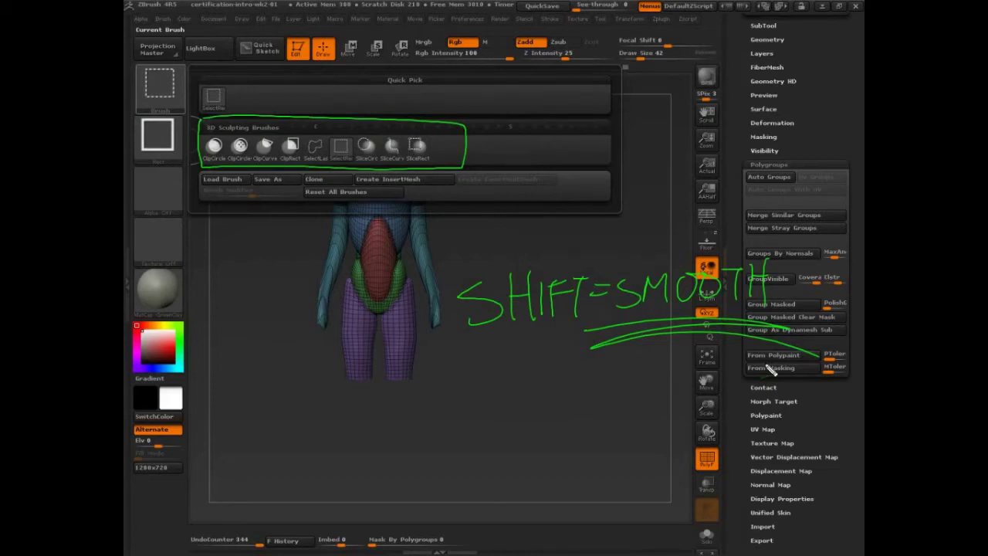
- Handwrite the note "Ctr+shift = special tool" below the SHIFT note
{"action": "left_click_drag", "start_coordinate": [457, 369], "coordinate": [454, 402]}
{"action": "mouse_move", "coordinate": [466, 349]}
{"action": "left_mouse_down"}
{"action": "mouse_move", "coordinate": [461, 392]}
{"action": "mouse_move", "coordinate": [491, 376]}
{"action": "left_mouse_up"}
{"action": "mouse_move", "coordinate": [506, 375]}
{"action": "left_mouse_down"}
{"action": "mouse_move", "coordinate": [502, 397]}
{"action": "mouse_move", "coordinate": [516, 383]}
{"action": "mouse_move", "coordinate": [524, 390]}
{"action": "left_mouse_up"}
{"action": "left_click_drag", "start_coordinate": [543, 339], "coordinate": [563, 385]}
{"action": "left_click", "coordinate": [567, 357]}
{"action": "left_click_drag", "start_coordinate": [580, 333], "coordinate": [570, 391]}
{"action": "left_click_drag", "start_coordinate": [595, 337], "coordinate": [587, 391]}
{"action": "mouse_move", "coordinate": [576, 366]}
{"action": "left_mouse_down"}
{"action": "mouse_move", "coordinate": [601, 363]}
{"action": "mouse_move", "coordinate": [633, 382]}
{"action": "left_mouse_up"}
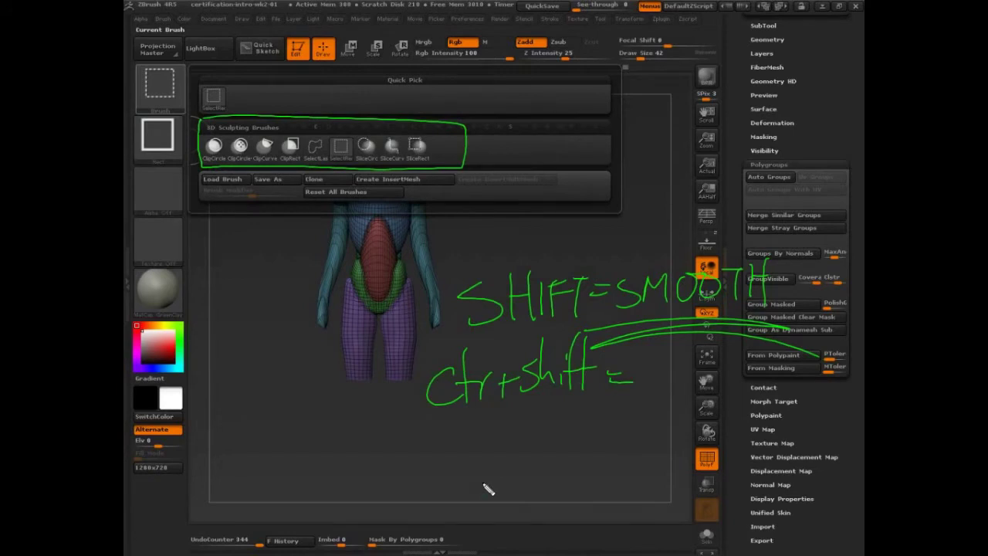
{"action": "mouse_move", "coordinate": [542, 409]}
{"action": "left_mouse_down"}
{"action": "mouse_move", "coordinate": [520, 432]}
{"action": "mouse_move", "coordinate": [572, 424]}
{"action": "mouse_move", "coordinate": [600, 404]}
{"action": "mouse_move", "coordinate": [670, 417]}
{"action": "left_mouse_up"}
{"action": "mouse_move", "coordinate": [683, 366]}
{"action": "left_mouse_down"}
{"action": "mouse_move", "coordinate": [684, 418]}
{"action": "mouse_move", "coordinate": [698, 429]}
{"action": "left_mouse_up"}
{"action": "left_click_drag", "start_coordinate": [687, 403], "coordinate": [737, 409]}
{"action": "left_click_drag", "start_coordinate": [746, 364], "coordinate": [746, 434]}
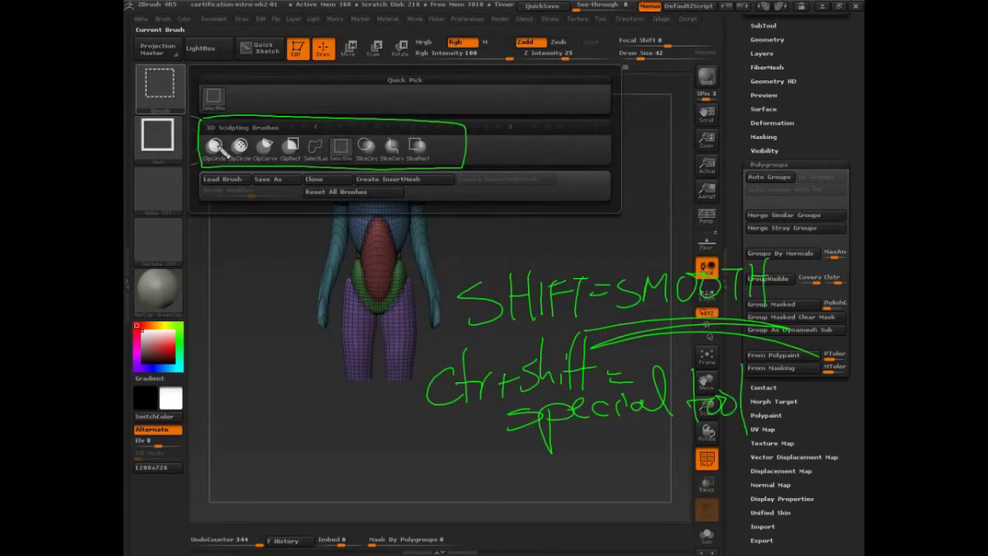
- Mark the shapes of the ClipCircle, ClipRect, SelectLasso and SliceCurve brushes with the annotation pen
{"action": "mouse_move", "coordinate": [219, 148]}
{"action": "left_mouse_down"}
{"action": "mouse_move", "coordinate": [209, 139]}
{"action": "mouse_move", "coordinate": [221, 145]}
{"action": "left_mouse_up"}
{"action": "mouse_move", "coordinate": [286, 136]}
{"action": "left_mouse_down"}
{"action": "mouse_move", "coordinate": [303, 148]}
{"action": "mouse_move", "coordinate": [318, 140]}
{"action": "left_mouse_up"}
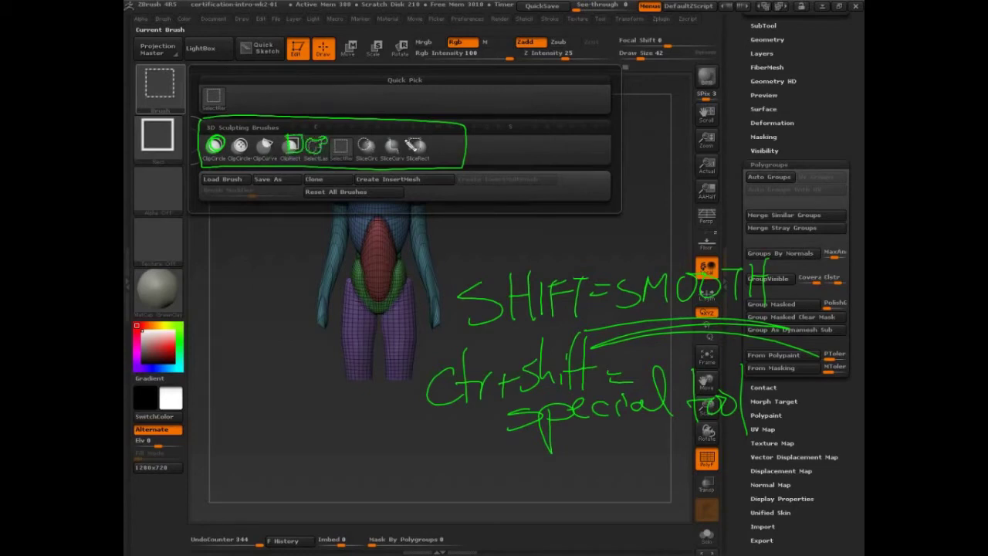
{"action": "left_click_drag", "start_coordinate": [383, 125], "coordinate": [395, 162]}
- Handwrite the notes "lock model" and "draw interface item" over the figure, with an arrow leading up to the special brushes
{"action": "mouse_move", "coordinate": [226, 258]}
{"action": "left_mouse_down"}
{"action": "mouse_move", "coordinate": [226, 311]}
{"action": "mouse_move", "coordinate": [251, 285]}
{"action": "left_mouse_up"}
{"action": "left_click_drag", "start_coordinate": [276, 282], "coordinate": [276, 301]}
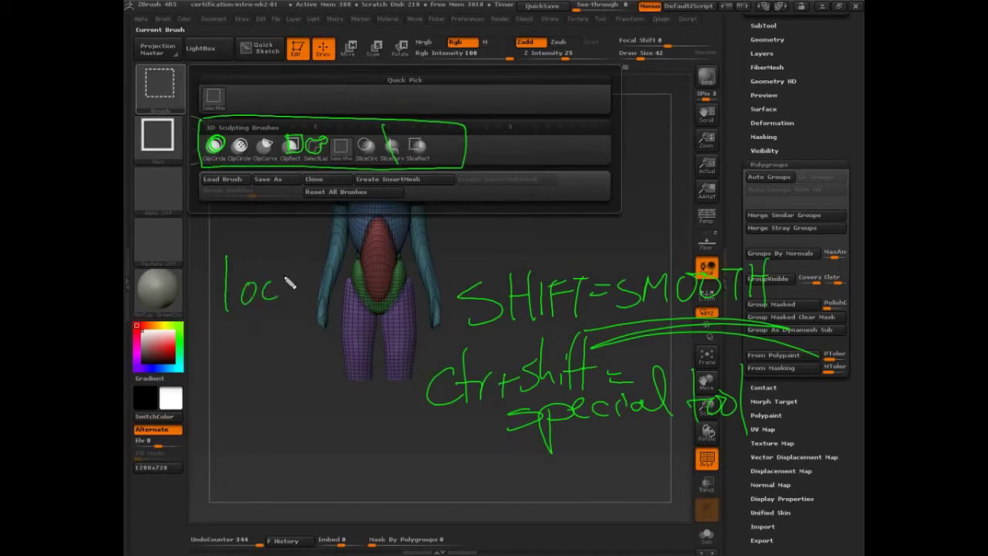
{"action": "mouse_move", "coordinate": [280, 250]}
{"action": "left_mouse_down"}
{"action": "mouse_move", "coordinate": [307, 291]}
{"action": "mouse_move", "coordinate": [364, 244]}
{"action": "mouse_move", "coordinate": [391, 261]}
{"action": "left_mouse_up"}
{"action": "left_click_drag", "start_coordinate": [402, 219], "coordinate": [403, 272]}
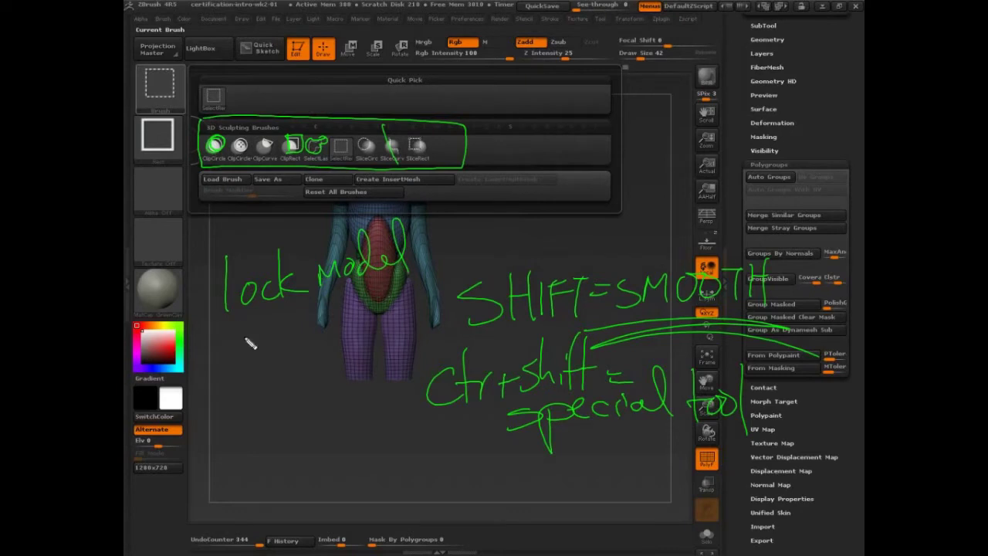
{"action": "mouse_move", "coordinate": [247, 337]}
{"action": "left_mouse_down"}
{"action": "mouse_move", "coordinate": [247, 355]}
{"action": "mouse_move", "coordinate": [312, 315]}
{"action": "mouse_move", "coordinate": [350, 319]}
{"action": "mouse_move", "coordinate": [341, 328]}
{"action": "left_mouse_up"}
{"action": "mouse_move", "coordinate": [274, 359]}
{"action": "left_mouse_down"}
{"action": "mouse_move", "coordinate": [272, 374]}
{"action": "mouse_move", "coordinate": [394, 339]}
{"action": "left_mouse_up"}
{"action": "mouse_move", "coordinate": [330, 382]}
{"action": "left_mouse_down"}
{"action": "mouse_move", "coordinate": [331, 396]}
{"action": "mouse_move", "coordinate": [405, 365]}
{"action": "left_mouse_up"}
{"action": "mouse_move", "coordinate": [362, 311]}
{"action": "left_mouse_down"}
{"action": "mouse_move", "coordinate": [438, 184]}
{"action": "mouse_move", "coordinate": [425, 163]}
{"action": "left_mouse_up"}
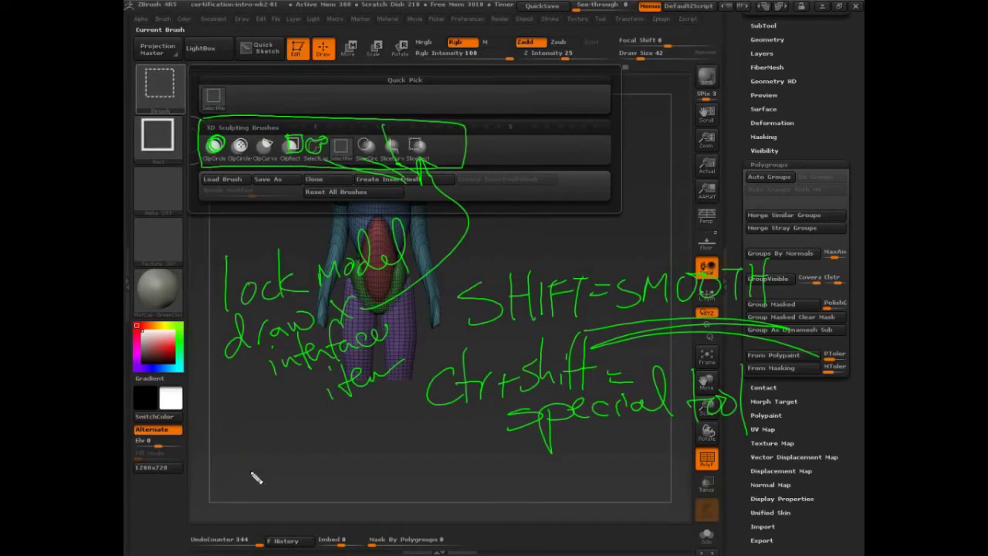
- Add the handwritten note "perform algorithm" and put markers in front of the procedure's lines
{"action": "mouse_move", "coordinate": [243, 443]}
{"action": "left_mouse_down"}
{"action": "mouse_move", "coordinate": [243, 455]}
{"action": "mouse_move", "coordinate": [293, 454]}
{"action": "left_mouse_up"}
{"action": "mouse_move", "coordinate": [307, 407]}
{"action": "left_mouse_down"}
{"action": "mouse_move", "coordinate": [299, 456]}
{"action": "mouse_move", "coordinate": [344, 448]}
{"action": "mouse_move", "coordinate": [360, 421]}
{"action": "mouse_move", "coordinate": [378, 443]}
{"action": "left_mouse_up"}
{"action": "mouse_move", "coordinate": [298, 475]}
{"action": "left_mouse_down"}
{"action": "mouse_move", "coordinate": [352, 485]}
{"action": "mouse_move", "coordinate": [378, 463]}
{"action": "mouse_move", "coordinate": [393, 428]}
{"action": "mouse_move", "coordinate": [430, 460]}
{"action": "mouse_move", "coordinate": [447, 451]}
{"action": "left_mouse_up"}
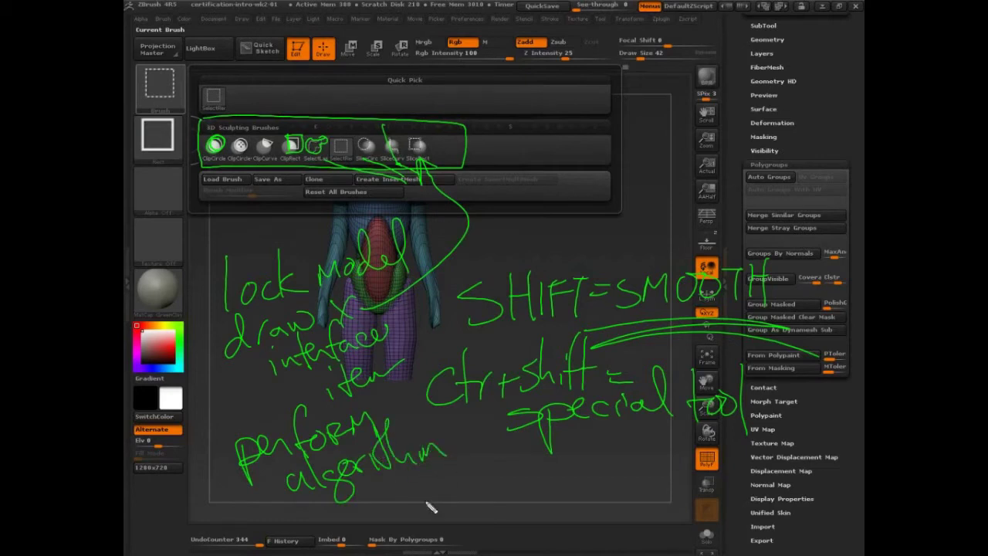
{"action": "left_click", "coordinate": [225, 466]}
{"action": "left_click", "coordinate": [210, 361]}
{"action": "left_click_drag", "start_coordinate": [198, 315], "coordinate": [204, 326]}
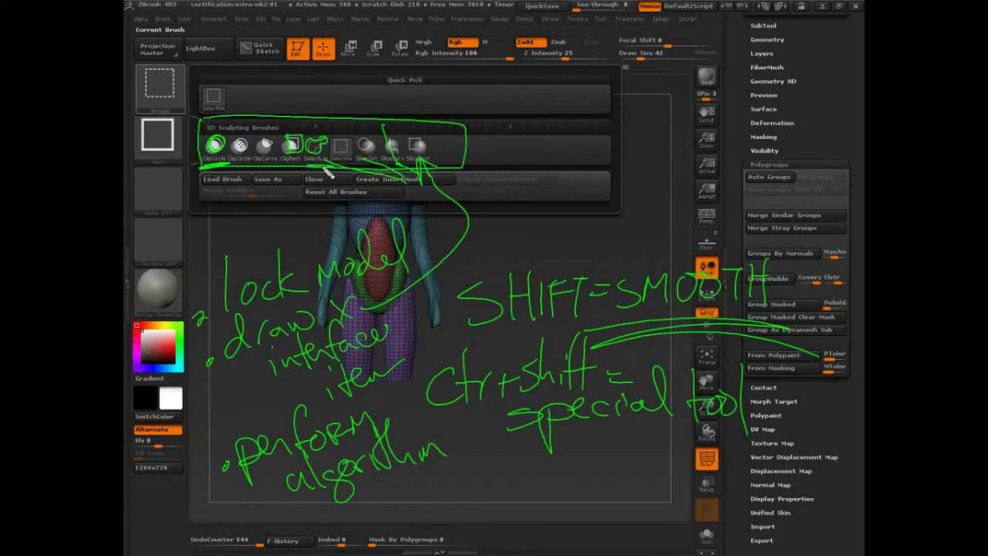
- Emphasize the SliceRect brush with pen strokes, clear all annotations and return to the canvas
{"action": "mouse_move", "coordinate": [438, 159]}
{"action": "left_mouse_down"}
{"action": "mouse_move", "coordinate": [414, 168]}
{"action": "mouse_move", "coordinate": [448, 159]}
{"action": "mouse_move", "coordinate": [412, 167]}
{"action": "left_mouse_up"}
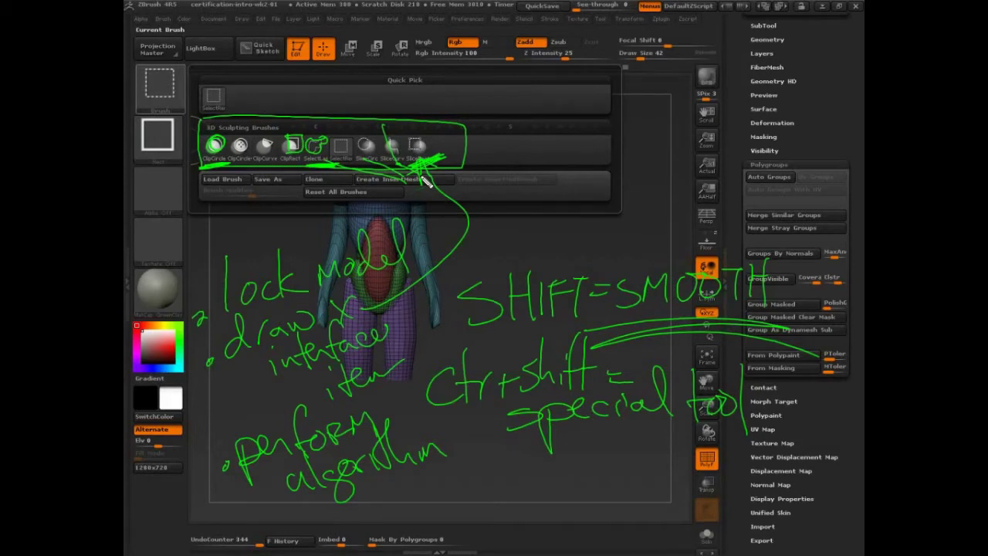
{"action": "key", "text": "Escape"}
{"action": "left_click", "coordinate": [533, 458]}
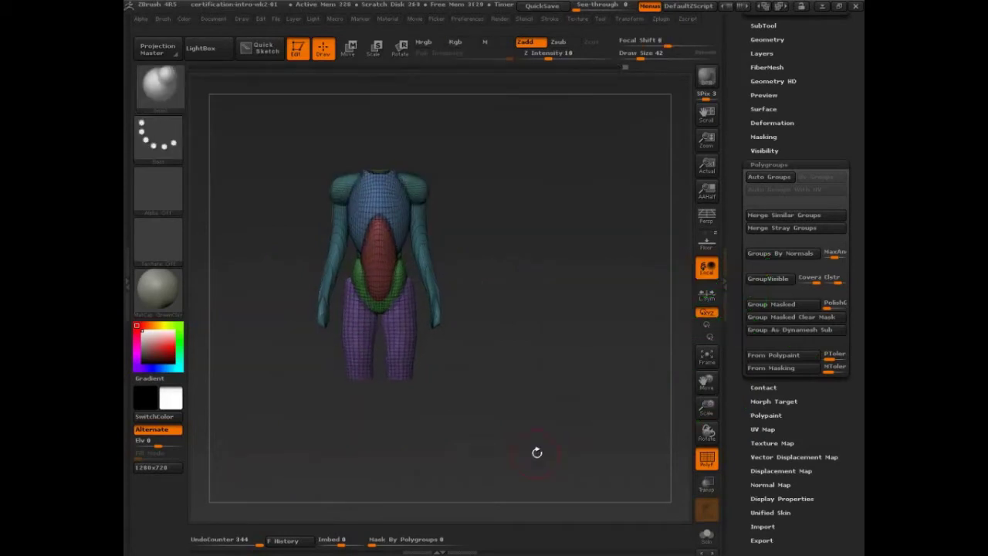
- Unhide all hidden parts of the mannequin so the head and lower legs are shown again
{"action": "left_click_drag", "start_coordinate": [538, 452], "coordinate": [547, 424], "text": "alt"}
{"action": "left_click", "coordinate": [537, 393], "text": "ctrl+shift"}
{"action": "mouse_move", "coordinate": [528, 391]}
{"action": "left_mouse_down", "text": "alt"}
{"action": "mouse_move", "coordinate": [518, 396]}
{"action": "mouse_move", "coordinate": [562, 417]}
{"action": "mouse_move", "coordinate": [604, 166]}
{"action": "mouse_move", "coordinate": [595, 274]}
{"action": "left_mouse_up", "text": "alt"}
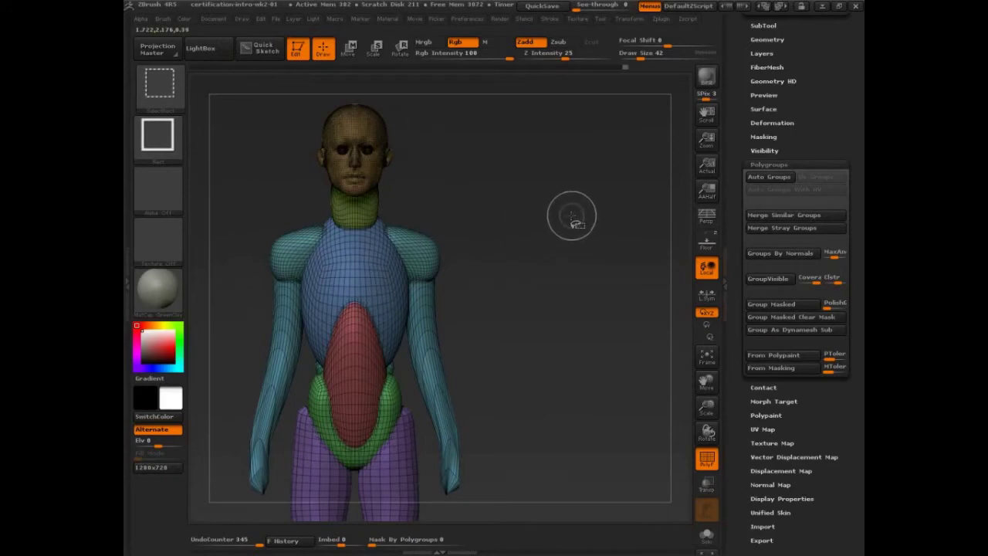
{"action": "mouse_move", "coordinate": [576, 229]}
{"action": "left_mouse_down"}
{"action": "mouse_move", "coordinate": [584, 239]}
{"action": "mouse_move", "coordinate": [600, 221]}
{"action": "mouse_move", "coordinate": [569, 223]}
{"action": "mouse_move", "coordinate": [565, 213]}
{"action": "mouse_move", "coordinate": [571, 219]}
{"action": "left_mouse_up"}
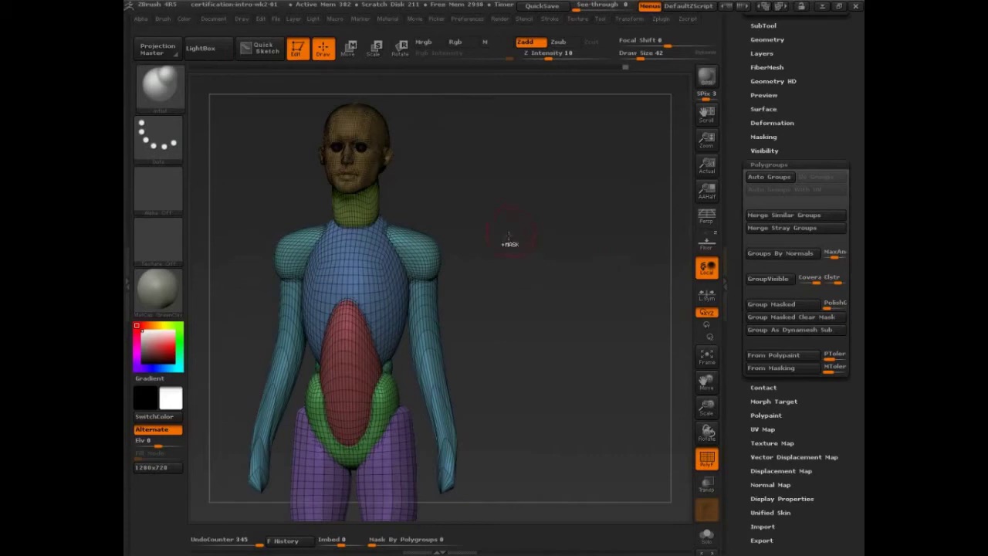
- Sketch an example selection rectangle from the head to the chest with a double-headed arrow inside, and clear the sketch
{"action": "key", "text": "ctrl+shift"}
{"action": "mouse_move", "coordinate": [582, 124]}
{"action": "left_mouse_down"}
{"action": "mouse_move", "coordinate": [298, 228]}
{"action": "mouse_move", "coordinate": [538, 348]}
{"action": "mouse_move", "coordinate": [581, 114]}
{"action": "left_mouse_up"}
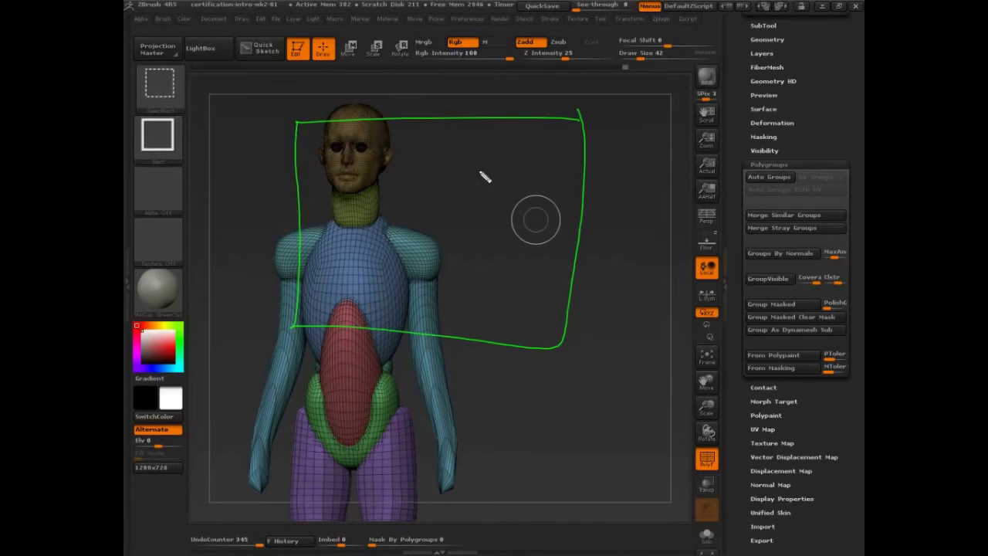
{"action": "mouse_move", "coordinate": [480, 174]}
{"action": "left_mouse_down"}
{"action": "mouse_move", "coordinate": [397, 181]}
{"action": "mouse_move", "coordinate": [404, 177]}
{"action": "mouse_move", "coordinate": [378, 207]}
{"action": "left_mouse_up"}
{"action": "mouse_move", "coordinate": [455, 163]}
{"action": "left_mouse_down"}
{"action": "mouse_move", "coordinate": [482, 156]}
{"action": "mouse_move", "coordinate": [484, 182]}
{"action": "left_mouse_up"}
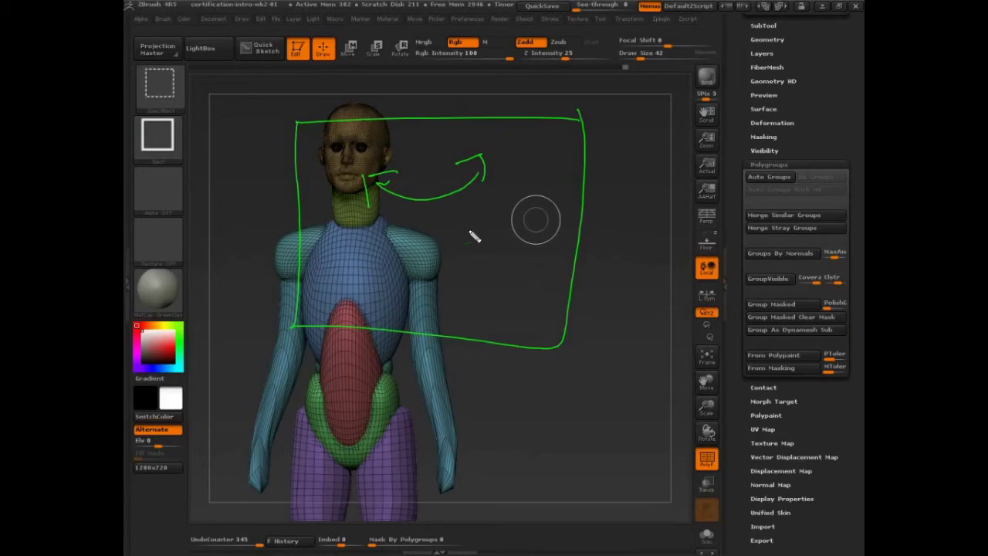
{"action": "key", "text": "Escape"}
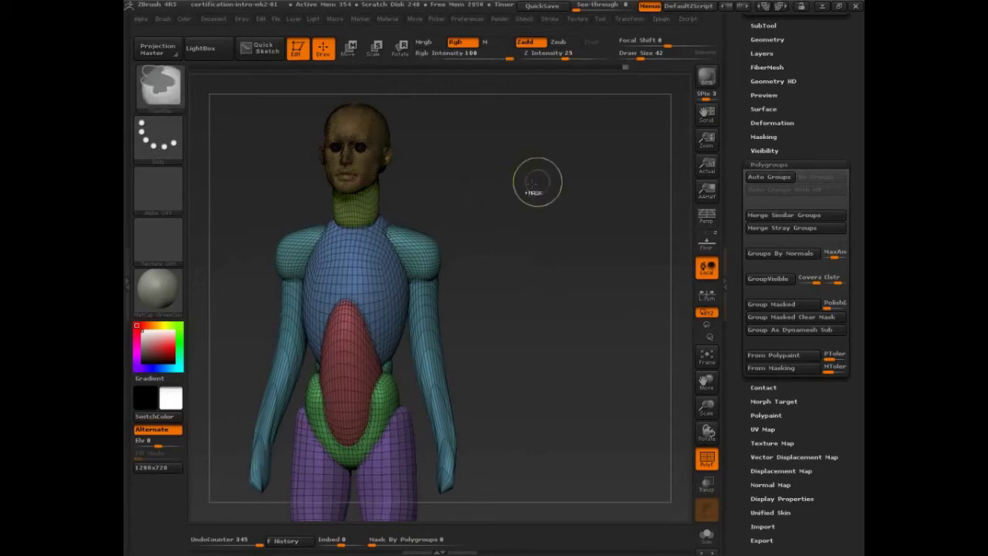
- Isolate the head, shoulders and upper chest with a rectangular selection, repositioning the marquee while drawing it
{"action": "left_click_drag", "start_coordinate": [549, 120], "coordinate": [333, 291], "text": "ctrl+shift"}
{"action": "left_click_drag", "start_coordinate": [456, 200], "coordinate": [427, 214], "text": "ctrl+shift"}
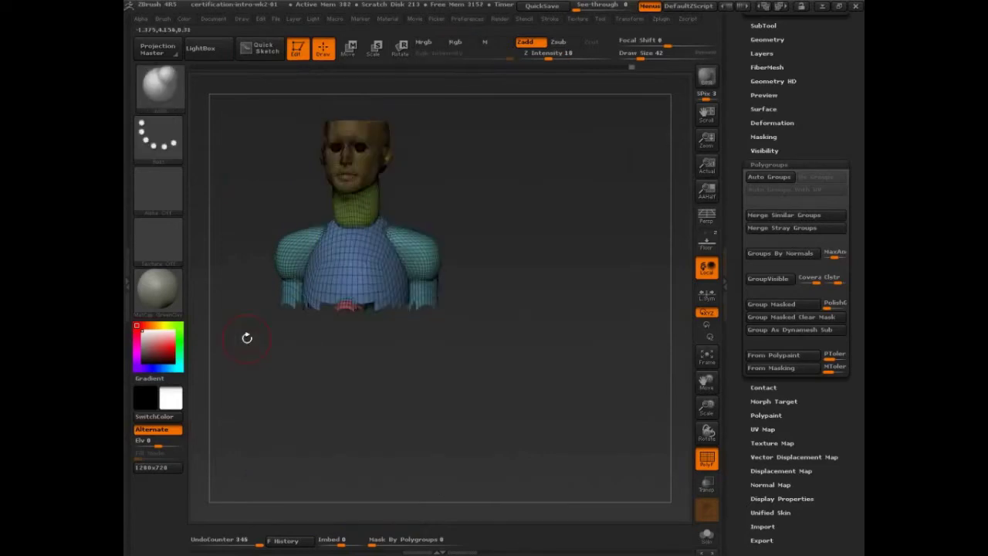
- Sketch example selection rectangles at several positions across the isolated upper body, and clear the sketch
{"action": "key", "text": "ctrl+shift"}
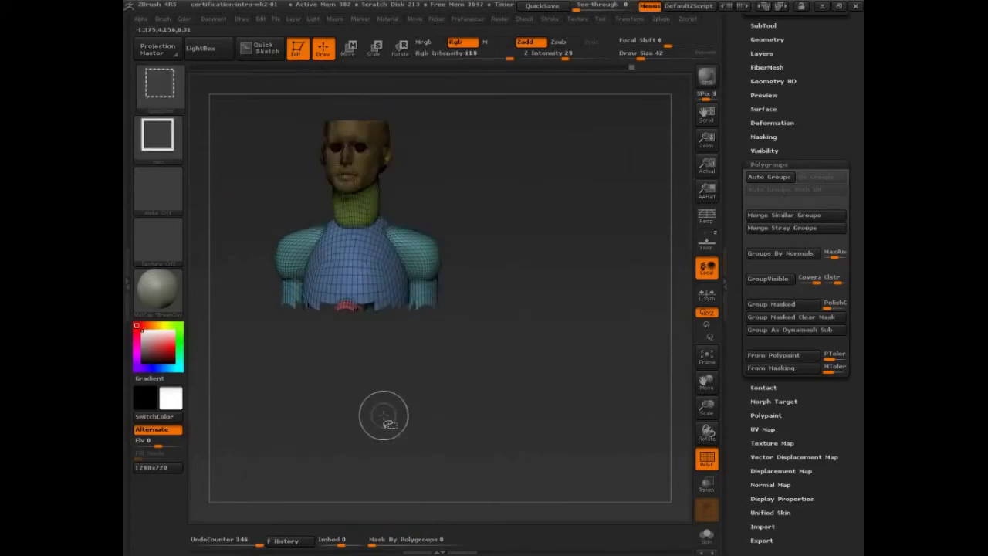
{"action": "left_click_drag", "start_coordinate": [219, 177], "coordinate": [237, 174]}
{"action": "mouse_move", "coordinate": [176, 137]}
{"action": "left_mouse_down"}
{"action": "mouse_move", "coordinate": [456, 160]}
{"action": "mouse_move", "coordinate": [216, 310]}
{"action": "left_mouse_up"}
{"action": "left_click_drag", "start_coordinate": [619, 139], "coordinate": [444, 125]}
{"action": "mouse_move", "coordinate": [378, 136]}
{"action": "left_mouse_down"}
{"action": "mouse_move", "coordinate": [316, 304]}
{"action": "mouse_move", "coordinate": [613, 139]}
{"action": "left_mouse_up"}
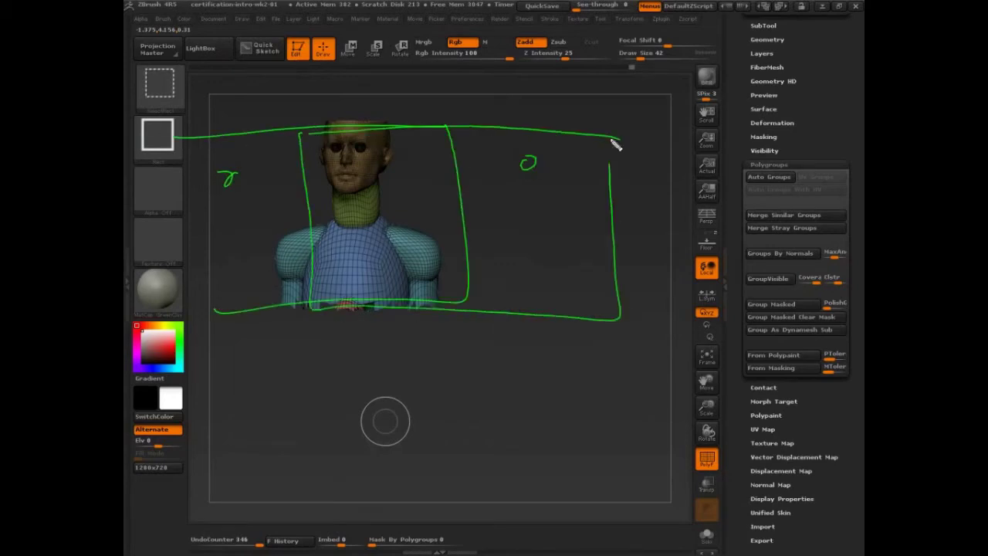
{"action": "mouse_move", "coordinate": [358, 142]}
{"action": "left_mouse_down"}
{"action": "mouse_move", "coordinate": [357, 228]}
{"action": "mouse_move", "coordinate": [472, 323]}
{"action": "mouse_move", "coordinate": [494, 324]}
{"action": "left_mouse_up"}
{"action": "key", "text": "Escape"}
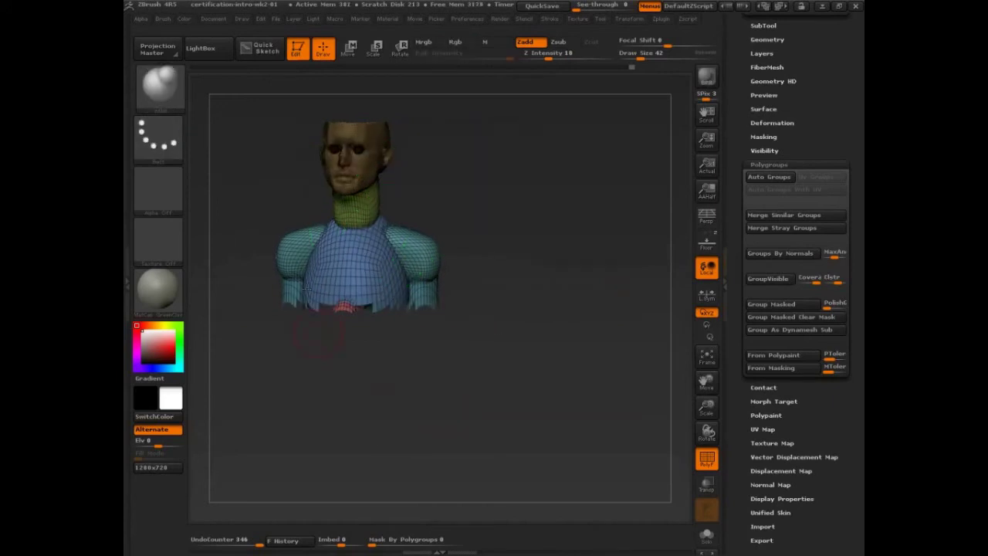
- Unhide the whole figure and try further rectangular selections around the arms and head, restoring full visibility after each
{"action": "left_click", "coordinate": [499, 402], "text": "ctrl+shift"}
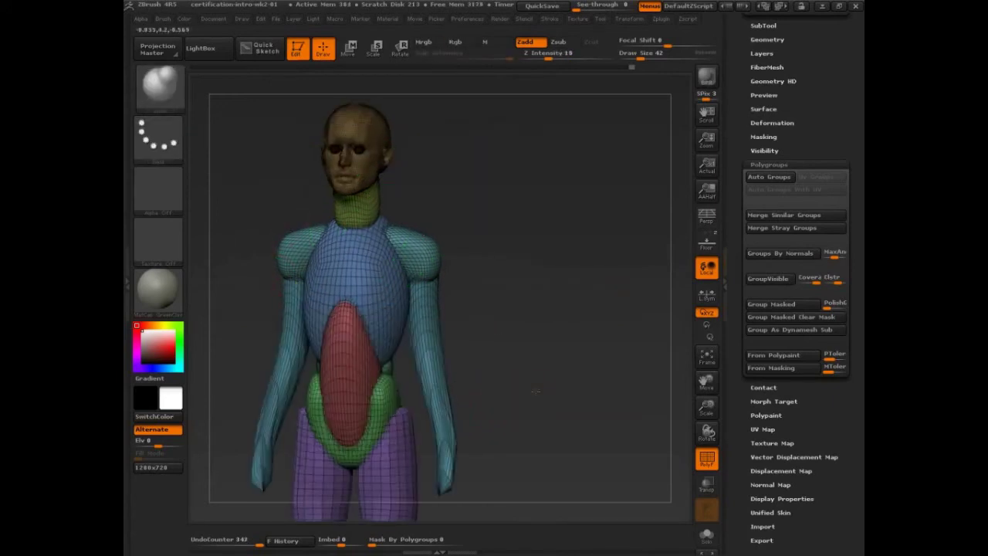
{"action": "left_click_drag", "start_coordinate": [575, 272], "coordinate": [401, 379], "text": "ctrl+shift"}
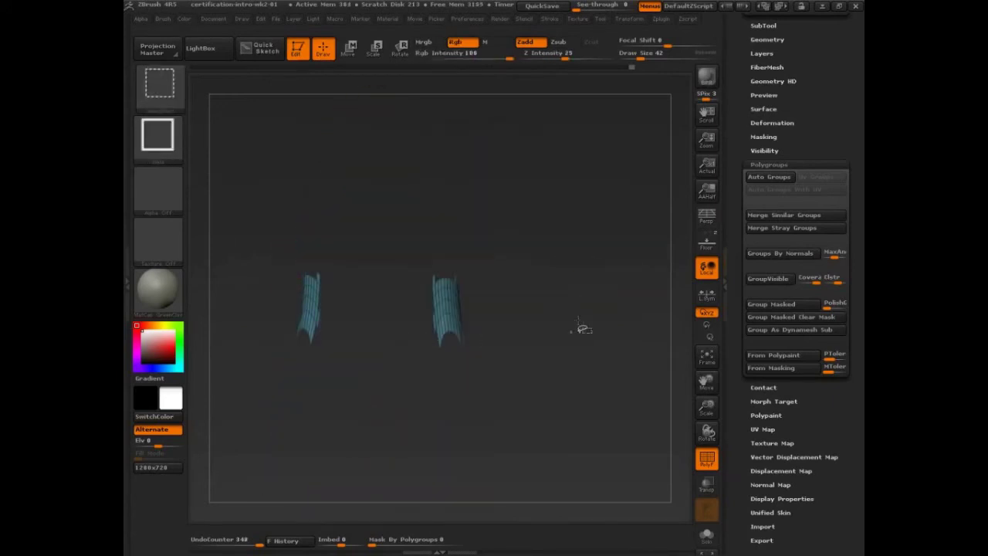
{"action": "left_click", "coordinate": [580, 327], "text": "ctrl+shift"}
{"action": "left_click_drag", "start_coordinate": [474, 116], "coordinate": [369, 176], "text": "ctrl+shift"}
{"action": "left_click", "coordinate": [525, 207], "text": "ctrl+shift"}
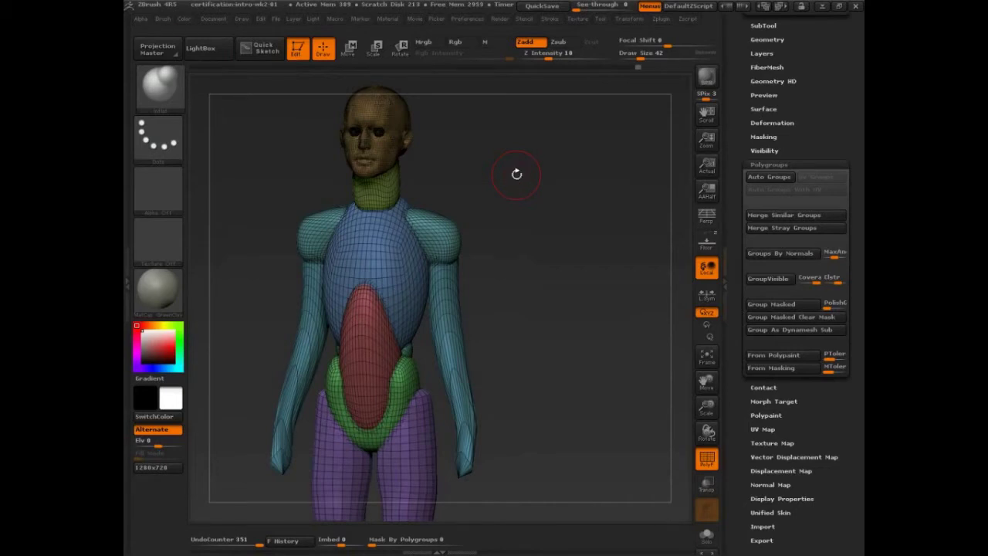
{"action": "left_click_drag", "start_coordinate": [534, 155], "coordinate": [446, 251], "text": "ctrl+shift"}
{"action": "left_click", "coordinate": [539, 365], "text": "ctrl+shift"}
- Handwrite the heading "Protocol 'tool mode'" and the line "press CTRL+SHIFT" in the empty space beside the figure
{"action": "left_click_drag", "start_coordinate": [543, 368], "coordinate": [589, 348]}
{"action": "left_click_drag", "start_coordinate": [567, 388], "coordinate": [505, 402], "text": "alt"}
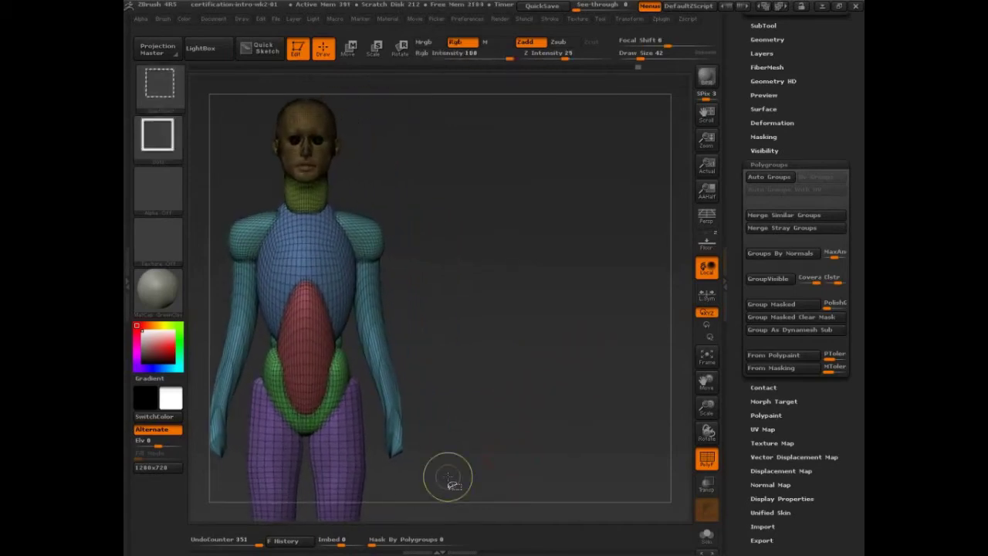
{"action": "key", "text": "ctrl+shift"}
{"action": "mouse_move", "coordinate": [421, 77]}
{"action": "left_mouse_down"}
{"action": "mouse_move", "coordinate": [463, 119]}
{"action": "mouse_move", "coordinate": [485, 103]}
{"action": "mouse_move", "coordinate": [528, 102]}
{"action": "mouse_move", "coordinate": [543, 116]}
{"action": "left_mouse_up"}
{"action": "mouse_move", "coordinate": [456, 123]}
{"action": "left_mouse_down"}
{"action": "mouse_move", "coordinate": [456, 136]}
{"action": "mouse_move", "coordinate": [501, 146]}
{"action": "mouse_move", "coordinate": [522, 139]}
{"action": "mouse_move", "coordinate": [574, 147]}
{"action": "mouse_move", "coordinate": [453, 135]}
{"action": "left_mouse_up"}
{"action": "left_click_drag", "start_coordinate": [589, 117], "coordinate": [595, 125]}
{"action": "mouse_move", "coordinate": [415, 173]}
{"action": "left_mouse_down"}
{"action": "mouse_move", "coordinate": [414, 188]}
{"action": "mouse_move", "coordinate": [584, 188]}
{"action": "mouse_move", "coordinate": [609, 170]}
{"action": "mouse_move", "coordinate": [653, 167]}
{"action": "mouse_move", "coordinate": [641, 187]}
{"action": "left_mouse_up"}
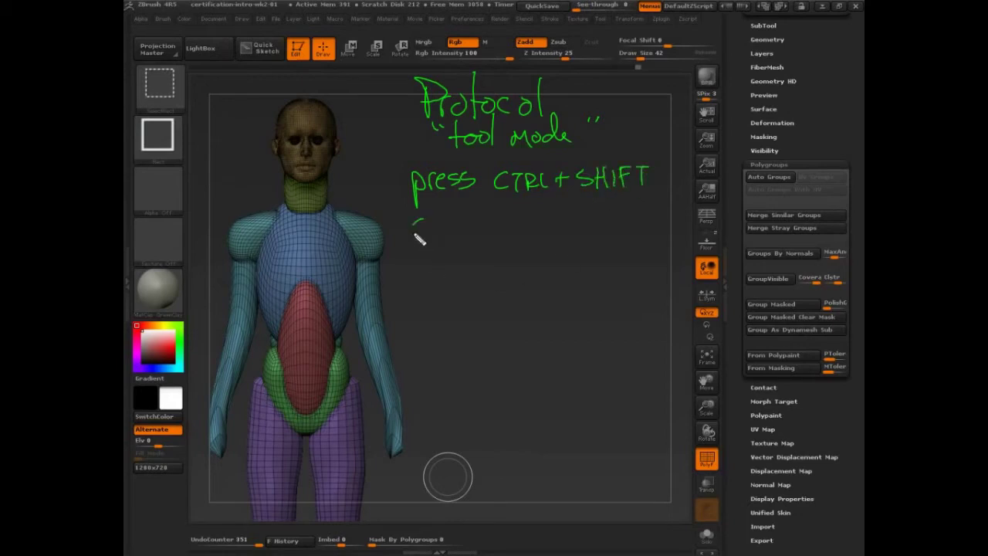
- Add the lines "CLICK ON CANVAS - in tool mode" and "RELEASE CTRL+SHIFT", and bullet all three protocol lines
{"action": "mouse_move", "coordinate": [415, 234]}
{"action": "left_mouse_down"}
{"action": "mouse_move", "coordinate": [468, 225]}
{"action": "mouse_move", "coordinate": [525, 237]}
{"action": "mouse_move", "coordinate": [630, 218]}
{"action": "mouse_move", "coordinate": [666, 228]}
{"action": "left_mouse_up"}
{"action": "mouse_move", "coordinate": [418, 267]}
{"action": "left_mouse_down"}
{"action": "mouse_move", "coordinate": [441, 282]}
{"action": "mouse_move", "coordinate": [477, 267]}
{"action": "mouse_move", "coordinate": [487, 286]}
{"action": "mouse_move", "coordinate": [520, 287]}
{"action": "mouse_move", "coordinate": [579, 265]}
{"action": "mouse_move", "coordinate": [646, 257]}
{"action": "mouse_move", "coordinate": [679, 269]}
{"action": "mouse_move", "coordinate": [687, 255]}
{"action": "mouse_move", "coordinate": [712, 272]}
{"action": "left_mouse_up"}
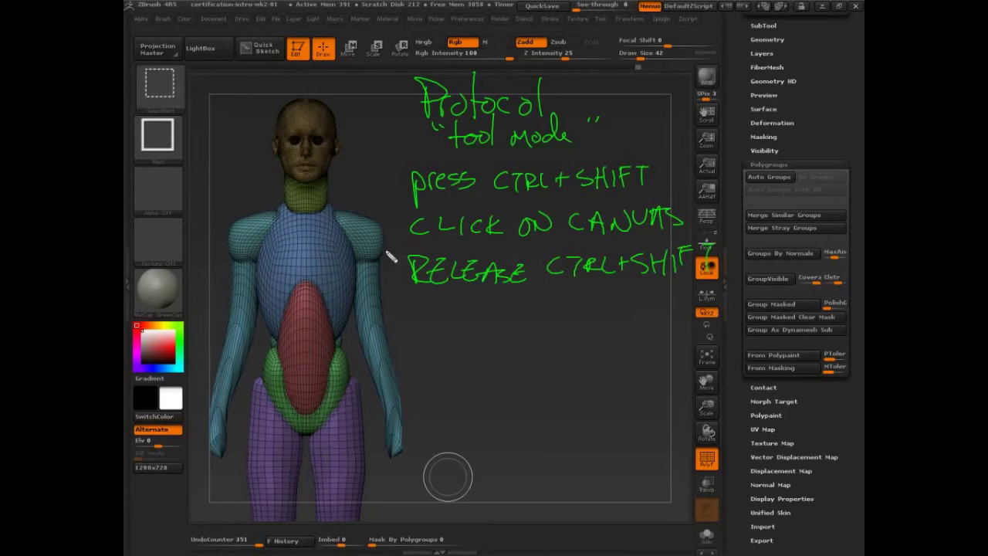
{"action": "left_click", "coordinate": [398, 183]}
{"action": "left_click", "coordinate": [398, 229]}
{"action": "mouse_move", "coordinate": [687, 218]}
{"action": "left_mouse_down"}
{"action": "mouse_move", "coordinate": [768, 155]}
{"action": "mouse_move", "coordinate": [763, 193]}
{"action": "mouse_move", "coordinate": [738, 207]}
{"action": "mouse_move", "coordinate": [775, 190]}
{"action": "left_mouse_up"}
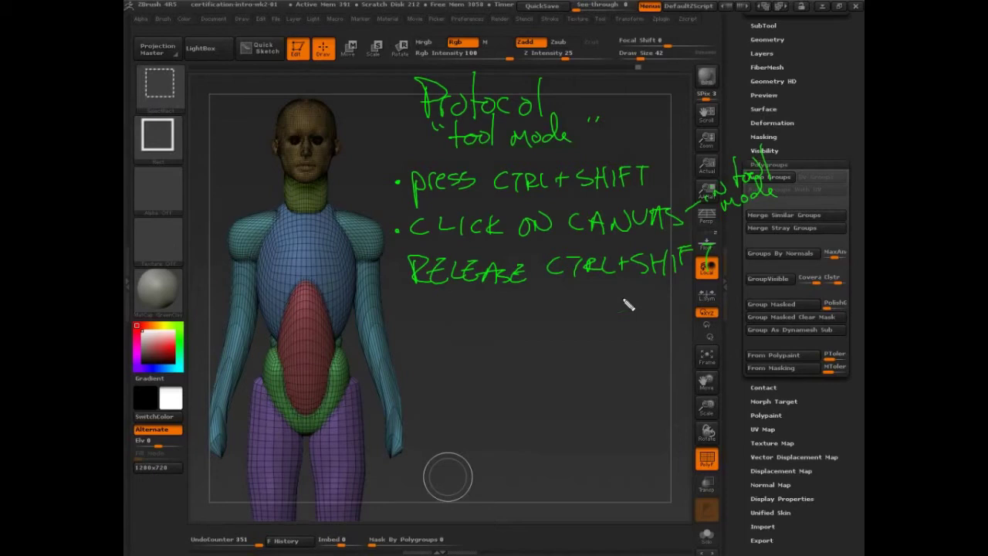
{"action": "left_click", "coordinate": [391, 266]}
- Add the handwritten modifier entries "- ALT" and "- space" below the protocol lines
{"action": "mouse_move", "coordinate": [449, 338]}
{"action": "left_mouse_down"}
{"action": "mouse_move", "coordinate": [506, 347]}
{"action": "mouse_move", "coordinate": [502, 334]}
{"action": "left_mouse_up"}
{"action": "mouse_move", "coordinate": [509, 324]}
{"action": "left_mouse_down"}
{"action": "mouse_move", "coordinate": [519, 323]}
{"action": "mouse_move", "coordinate": [528, 349]}
{"action": "mouse_move", "coordinate": [562, 319]}
{"action": "left_mouse_up"}
{"action": "left_click_drag", "start_coordinate": [547, 321], "coordinate": [547, 349]}
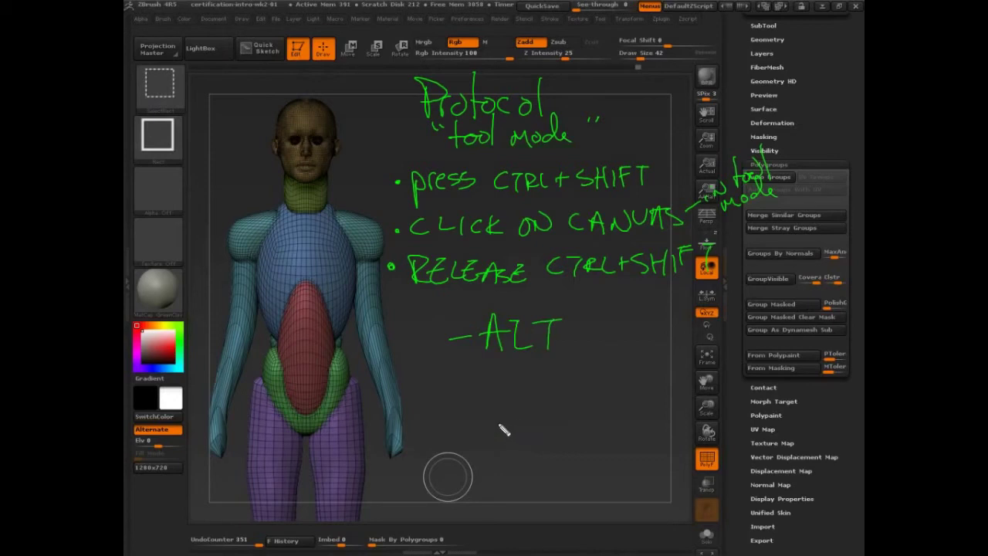
{"action": "left_click_drag", "start_coordinate": [450, 391], "coordinate": [494, 390]}
{"action": "mouse_move", "coordinate": [527, 372]}
{"action": "left_mouse_down"}
{"action": "mouse_move", "coordinate": [527, 415]}
{"action": "mouse_move", "coordinate": [541, 371]}
{"action": "mouse_move", "coordinate": [573, 385]}
{"action": "left_mouse_up"}
{"action": "left_click_drag", "start_coordinate": [588, 369], "coordinate": [596, 374]}
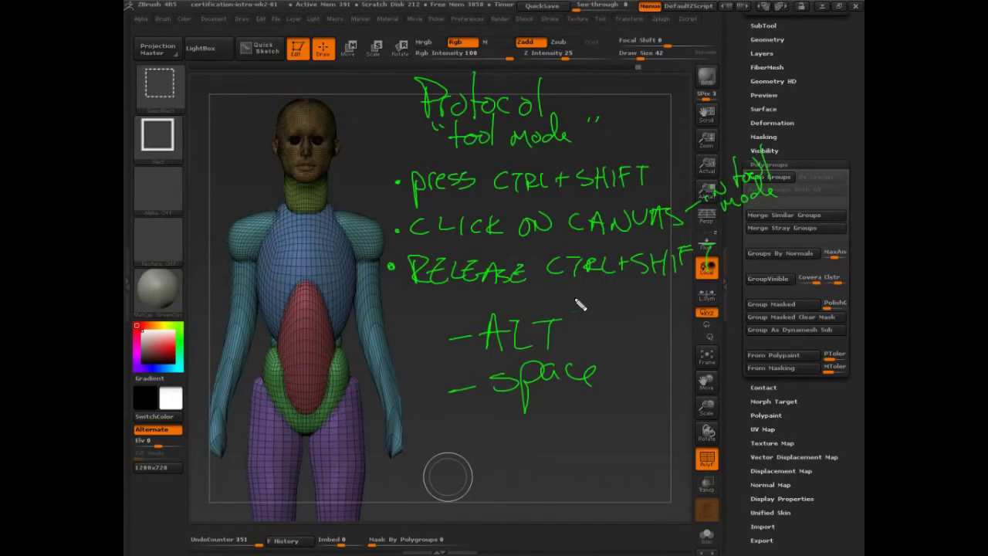
- Turn the dashes beside "ALT" and "space" into arrows, and add a third arrowed entry "X" with an underline beneath them
{"action": "left_click_drag", "start_coordinate": [468, 325], "coordinate": [467, 396]}
{"action": "mouse_move", "coordinate": [450, 435]}
{"action": "left_mouse_down"}
{"action": "mouse_move", "coordinate": [493, 431]}
{"action": "mouse_move", "coordinate": [481, 441]}
{"action": "left_mouse_up"}
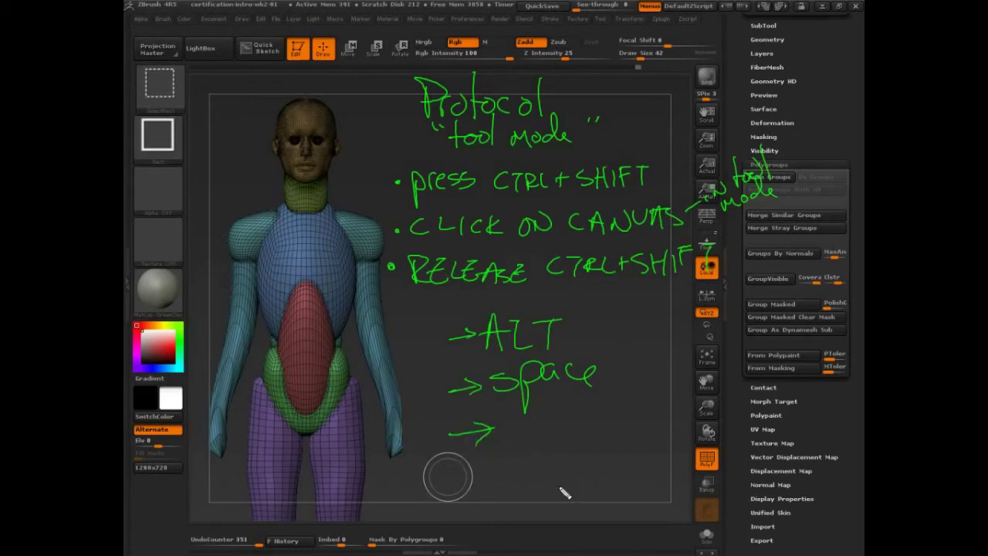
{"action": "mouse_move", "coordinate": [497, 446]}
{"action": "left_mouse_down"}
{"action": "mouse_move", "coordinate": [632, 443]}
{"action": "mouse_move", "coordinate": [550, 401]}
{"action": "left_mouse_up"}
{"action": "left_click_drag", "start_coordinate": [571, 397], "coordinate": [531, 432]}
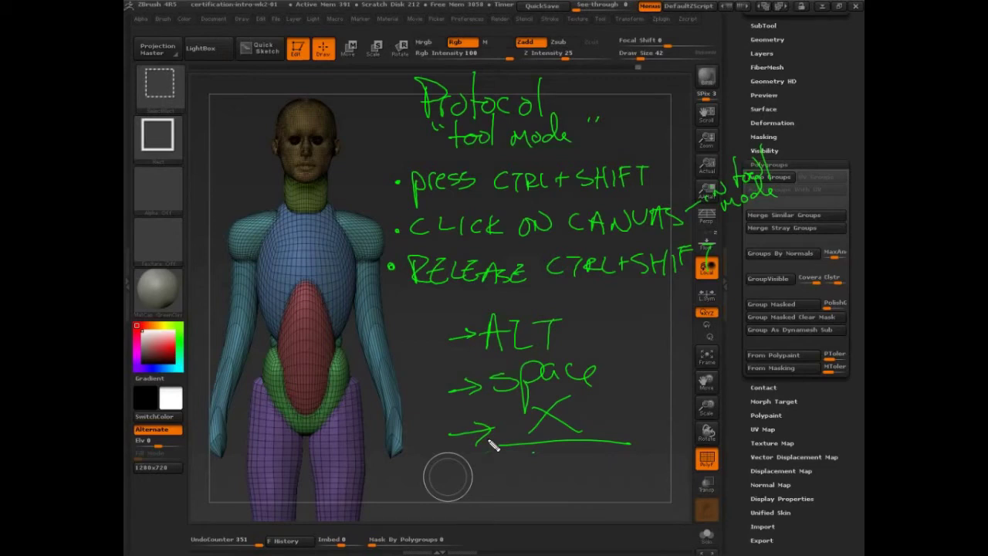
- Clear the handwritten notes and try hiding the figure's shoulders and upper arms with a rectangular hide selection
{"action": "key", "text": "Escape"}
{"action": "left_click_drag", "start_coordinate": [509, 230], "coordinate": [402, 296], "text": "shift"}
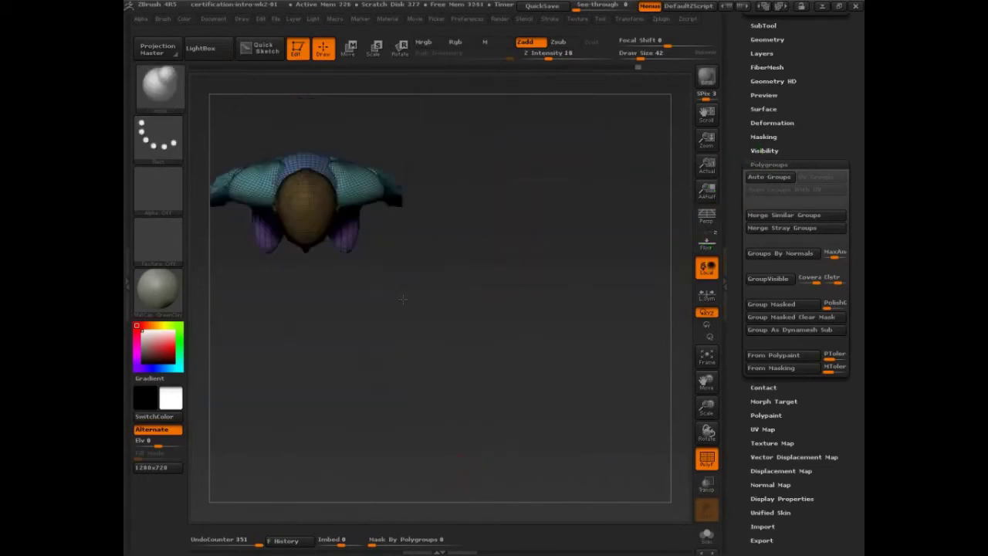
{"action": "mouse_move", "coordinate": [509, 282]}
{"action": "left_mouse_down"}
{"action": "mouse_move", "coordinate": [521, 202]}
{"action": "mouse_move", "coordinate": [544, 190]}
{"action": "mouse_move", "coordinate": [405, 326]}
{"action": "mouse_move", "coordinate": [335, 326]}
{"action": "mouse_move", "coordinate": [344, 322]}
{"action": "left_mouse_up"}
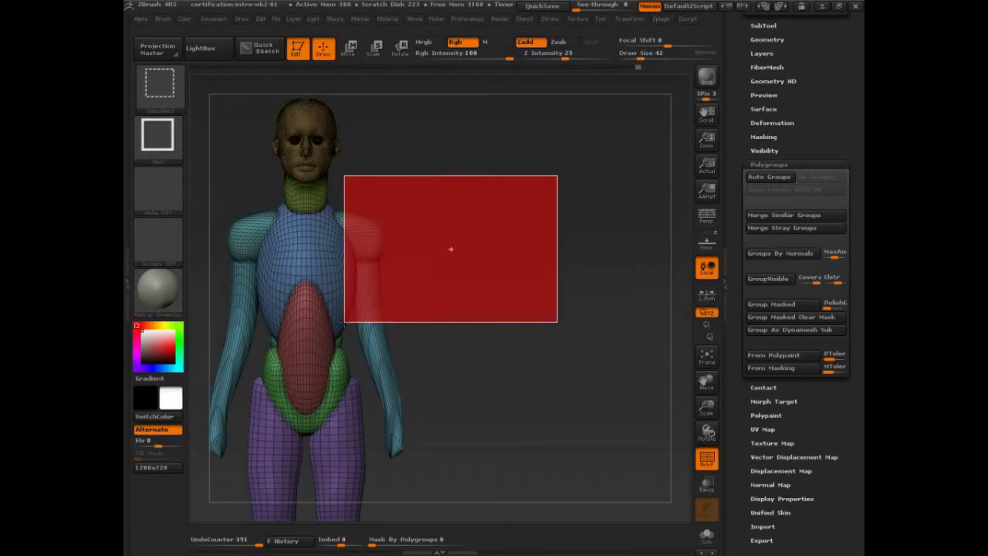
{"action": "left_click_drag", "start_coordinate": [345, 321], "coordinate": [344, 322], "text": "ctrl+alt+shift"}
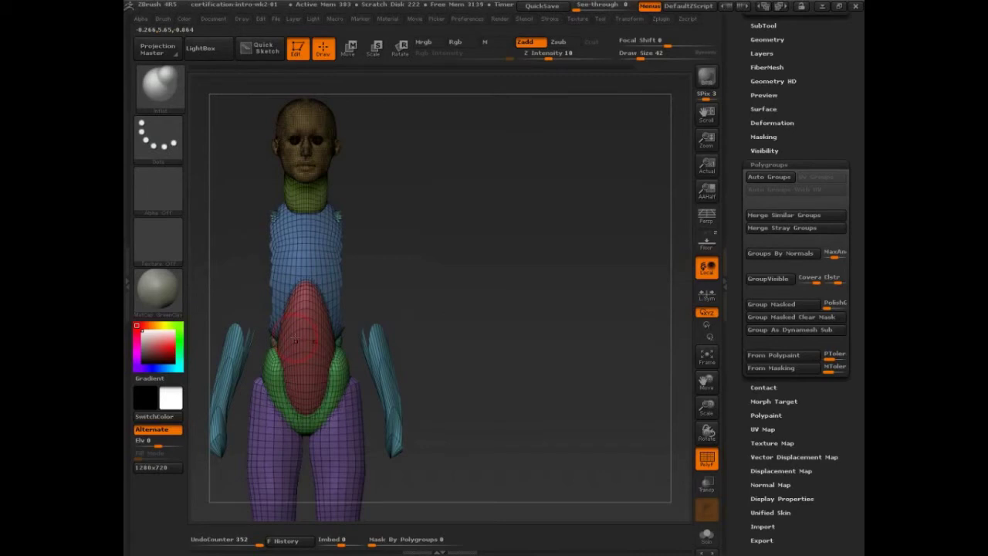
{"action": "key", "text": "ctrl+z"}
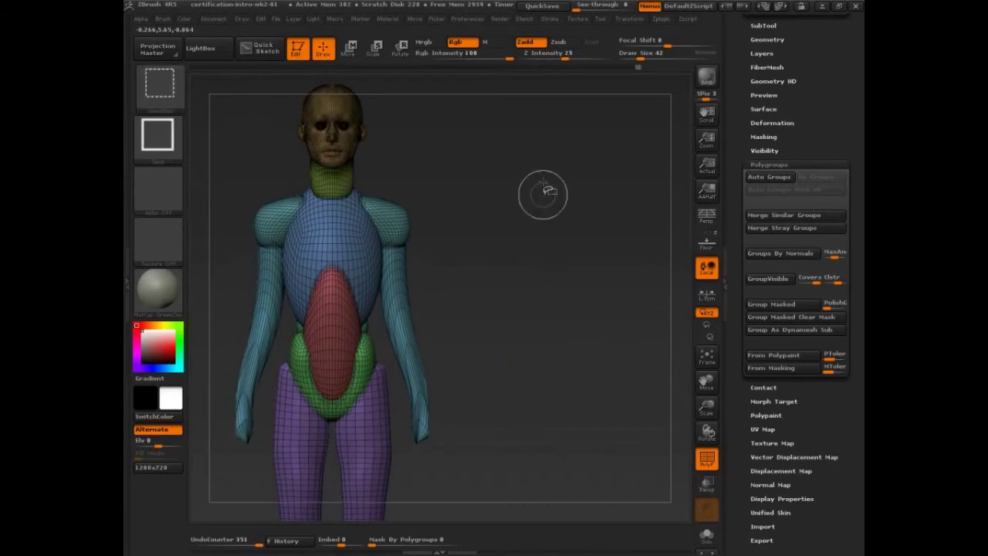
- Isolate the head and shoulders, and a band across the chest, with rectangular selections, restoring full visibility after each
{"action": "mouse_move", "coordinate": [545, 168]}
{"action": "left_mouse_down", "text": "ctrl+shift"}
{"action": "mouse_move", "coordinate": [366, 320]}
{"action": "mouse_move", "coordinate": [332, 381]}
{"action": "mouse_move", "coordinate": [369, 450]}
{"action": "mouse_move", "coordinate": [370, 363]}
{"action": "mouse_move", "coordinate": [307, 226]}
{"action": "mouse_move", "coordinate": [267, 222]}
{"action": "mouse_move", "coordinate": [260, 253]}
{"action": "mouse_move", "coordinate": [259, 232]}
{"action": "left_mouse_up", "text": "ctrl+shift"}
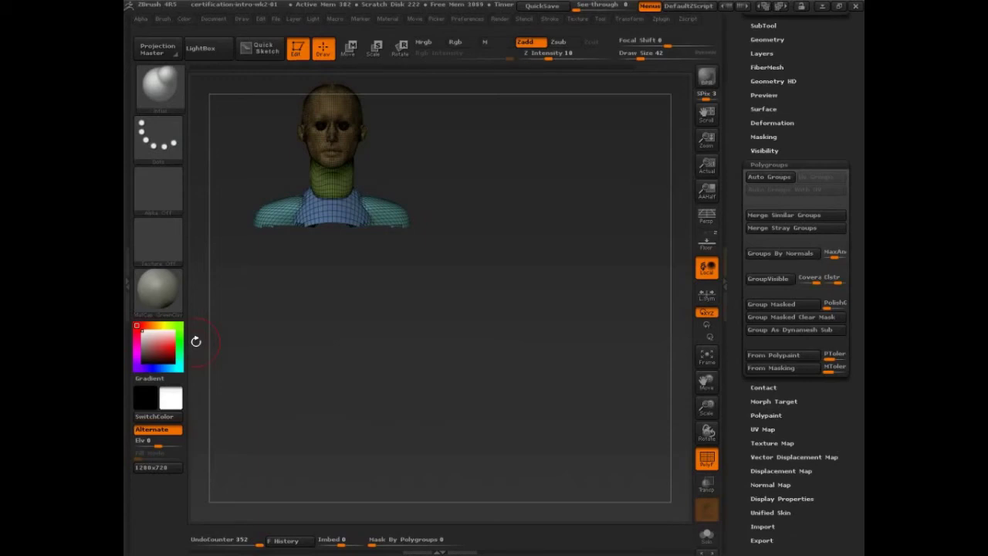
{"action": "left_click", "coordinate": [512, 342], "text": "ctrl+shift"}
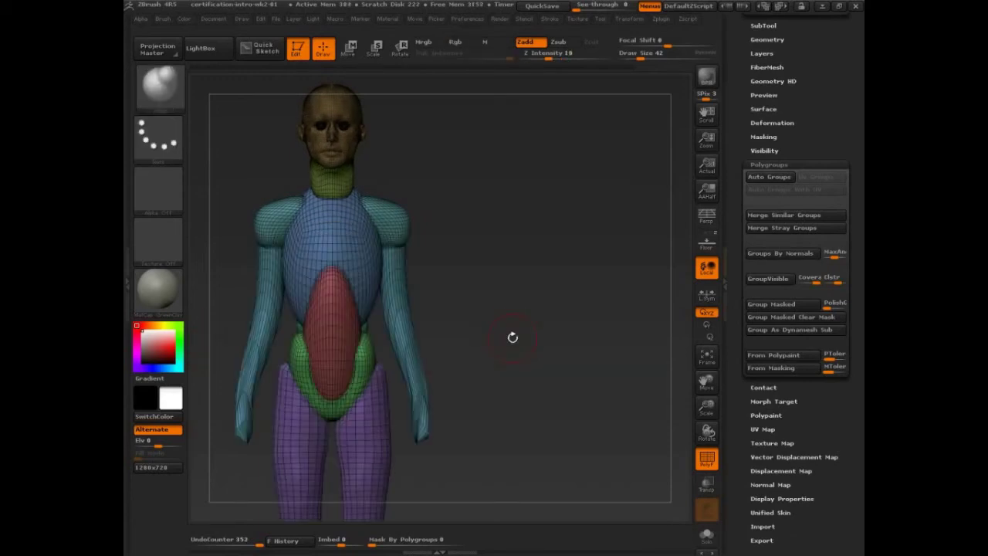
{"action": "key", "text": "f"}
{"action": "left_click_drag", "start_coordinate": [545, 365], "coordinate": [571, 388], "text": "alt"}
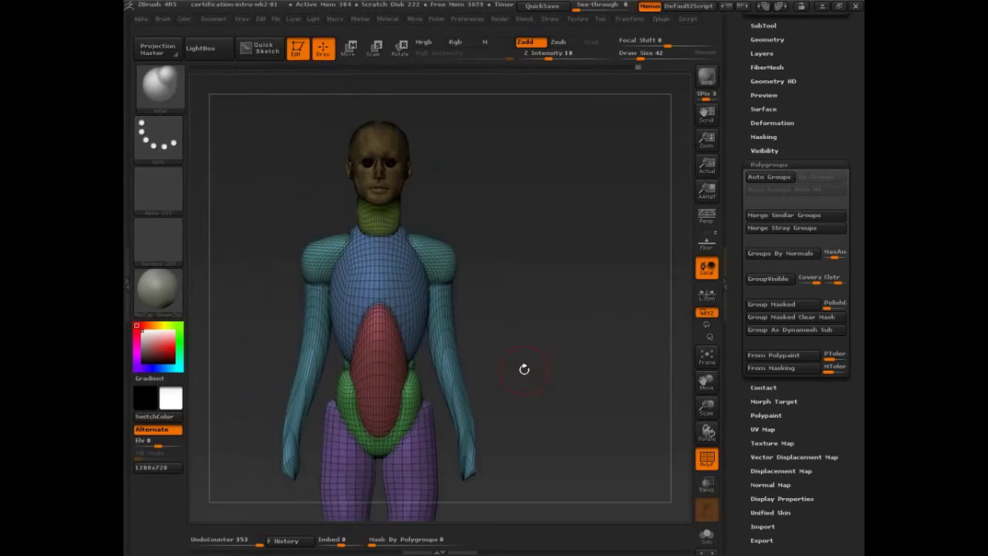
{"action": "left_click_drag", "start_coordinate": [535, 253], "coordinate": [373, 317], "text": "ctrl+shift"}
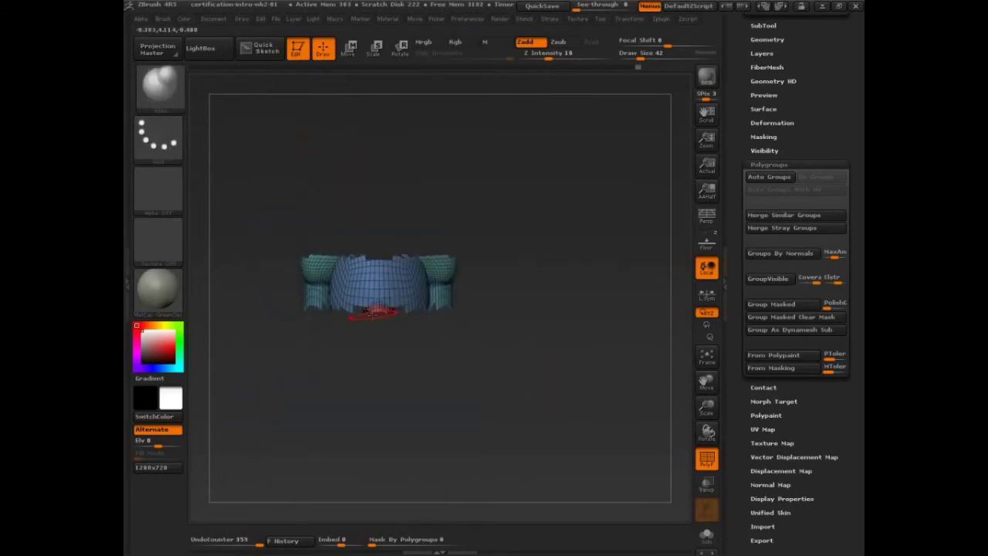
{"action": "left_click", "coordinate": [514, 348], "text": "ctrl+shift"}
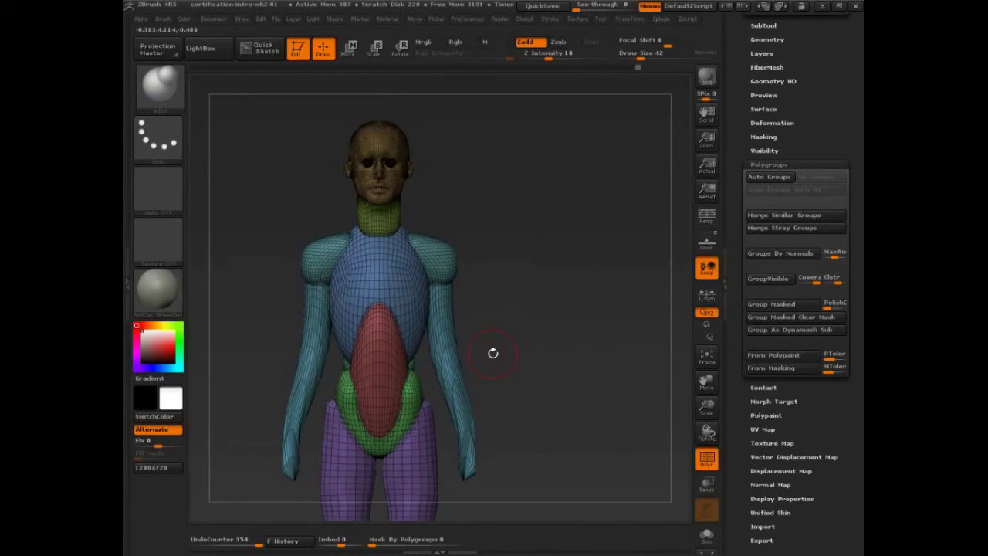
- Isolate the torso and shoulders with a rectangular selection, and try assigning the visible polygons to a single polygroup
{"action": "mouse_move", "coordinate": [493, 353]}
{"action": "left_mouse_down"}
{"action": "mouse_move", "coordinate": [563, 404]}
{"action": "mouse_move", "coordinate": [524, 194]}
{"action": "mouse_move", "coordinate": [371, 268]}
{"action": "left_mouse_up"}
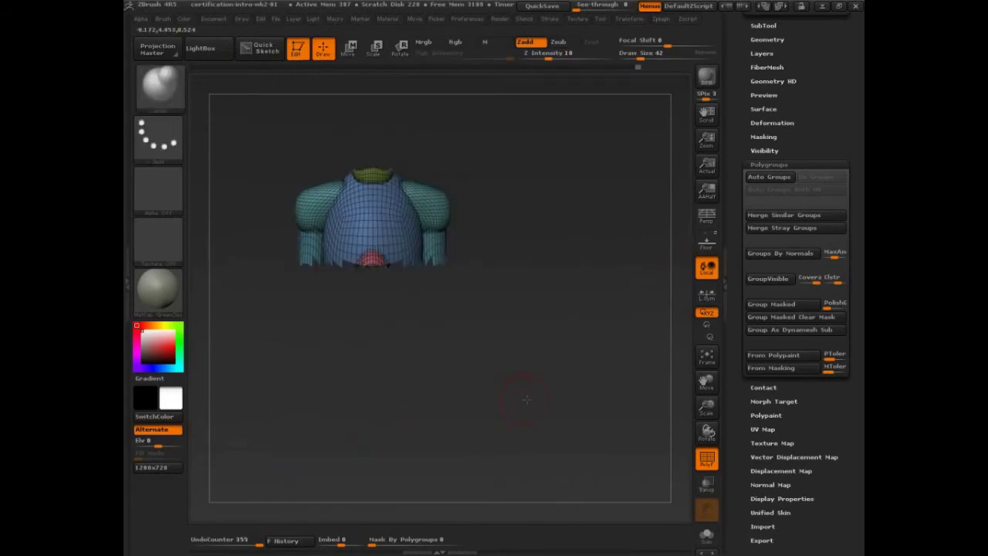
{"action": "left_click", "coordinate": [770, 304]}
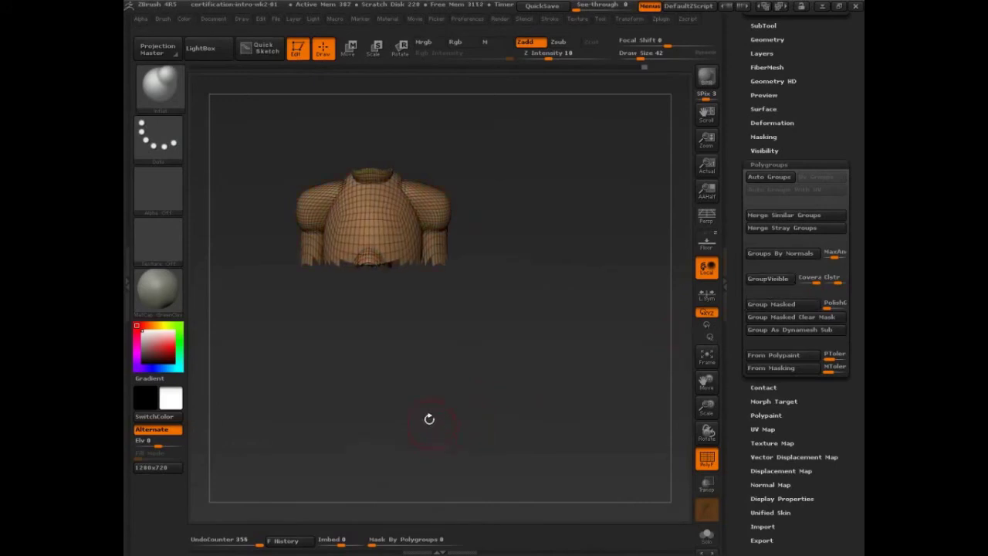
{"action": "key", "text": "ctrl+z"}
- Collapse the Polygroups options and open the tool's Visibility options
{"action": "left_click", "coordinate": [773, 165]}
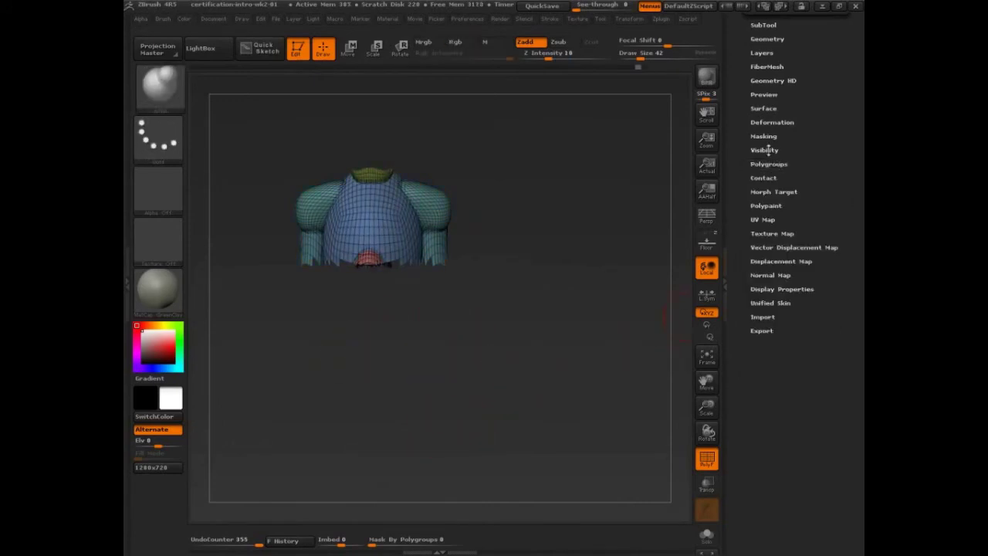
{"action": "left_click", "coordinate": [753, 149]}
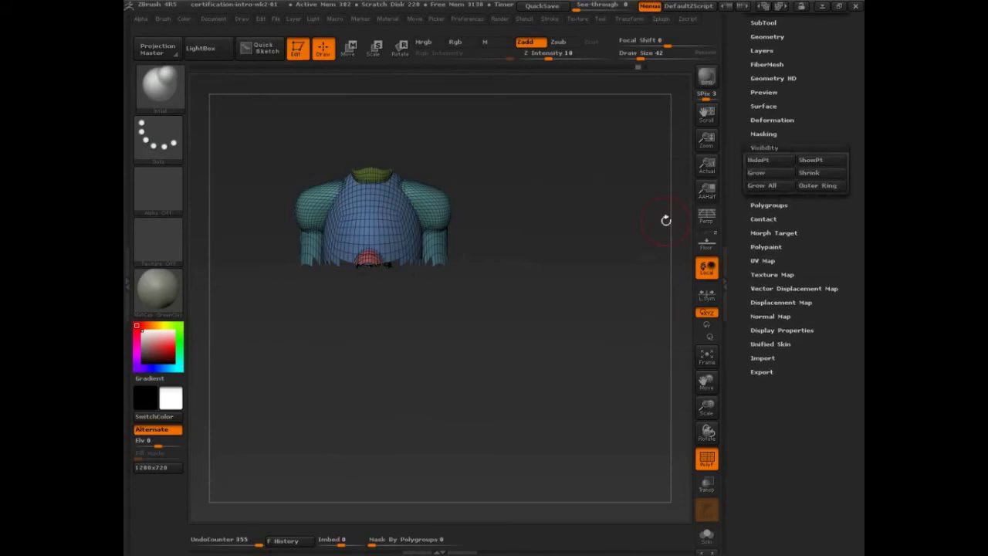
{"action": "left_click", "coordinate": [763, 147]}
{"action": "left_click", "coordinate": [763, 147]}
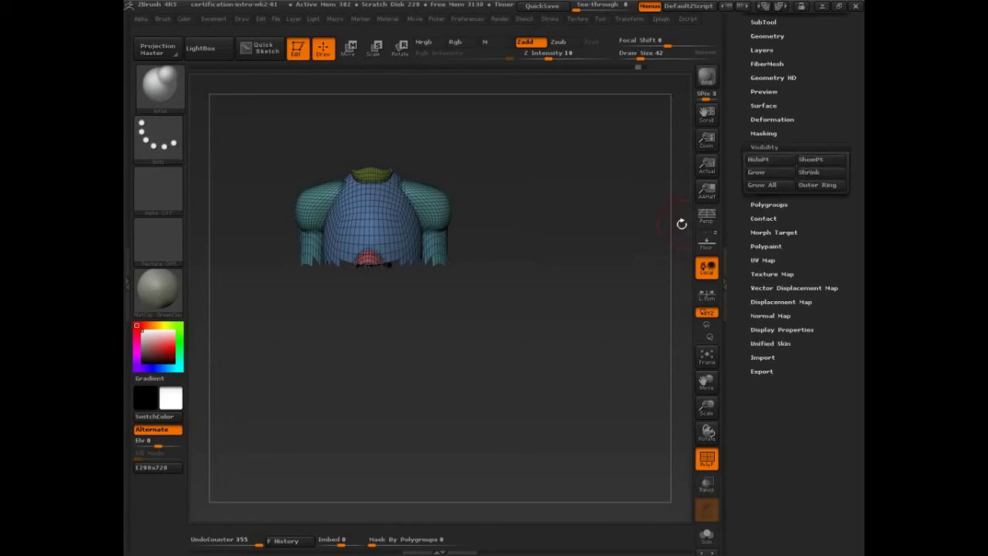
- Try Grow All on the visible torso, and outline the neck, abdomen, one forearm and the missing legs freehand
{"action": "left_click", "coordinate": [761, 187]}
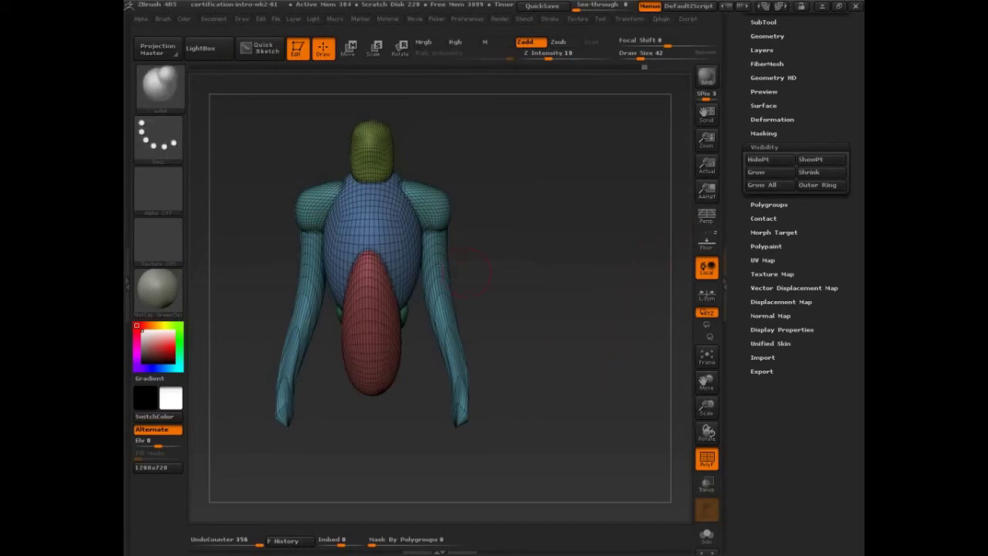
{"action": "mouse_move", "coordinate": [363, 177]}
{"action": "left_mouse_down", "text": "ctrl+shift"}
{"action": "mouse_move", "coordinate": [388, 126]}
{"action": "mouse_move", "coordinate": [419, 162]}
{"action": "mouse_move", "coordinate": [375, 252]}
{"action": "mouse_move", "coordinate": [395, 309]}
{"action": "mouse_move", "coordinate": [361, 276]}
{"action": "left_mouse_up", "text": "ctrl+shift"}
{"action": "mouse_move", "coordinate": [292, 315]}
{"action": "left_mouse_down"}
{"action": "mouse_move", "coordinate": [289, 323]}
{"action": "mouse_move", "coordinate": [321, 296]}
{"action": "left_mouse_up"}
{"action": "mouse_move", "coordinate": [332, 355]}
{"action": "left_mouse_down"}
{"action": "mouse_move", "coordinate": [333, 451]}
{"action": "mouse_move", "coordinate": [410, 357]}
{"action": "mouse_move", "coordinate": [408, 404]}
{"action": "mouse_move", "coordinate": [342, 476]}
{"action": "mouse_move", "coordinate": [370, 438]}
{"action": "left_mouse_up"}
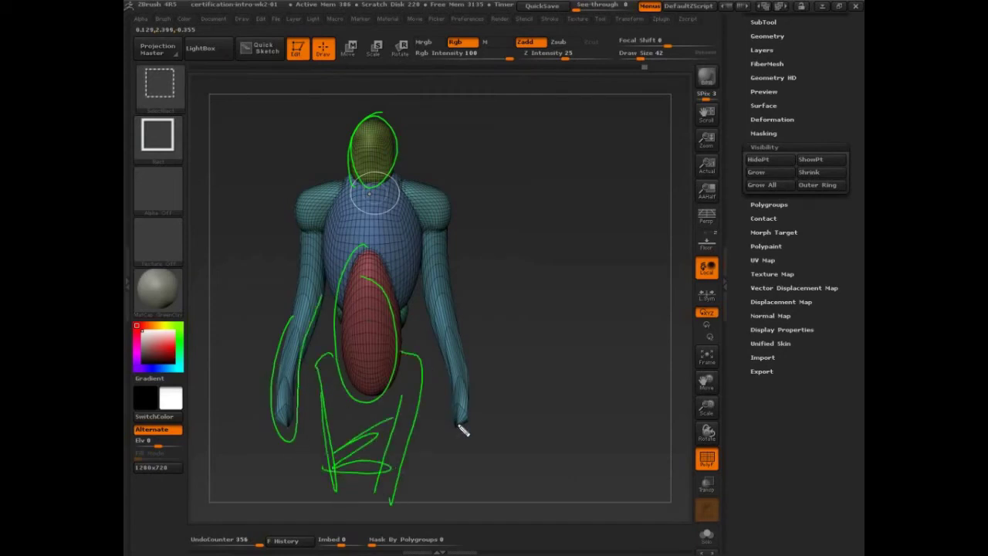
{"action": "key", "text": "Escape"}
{"action": "key", "text": "ctrl+z"}
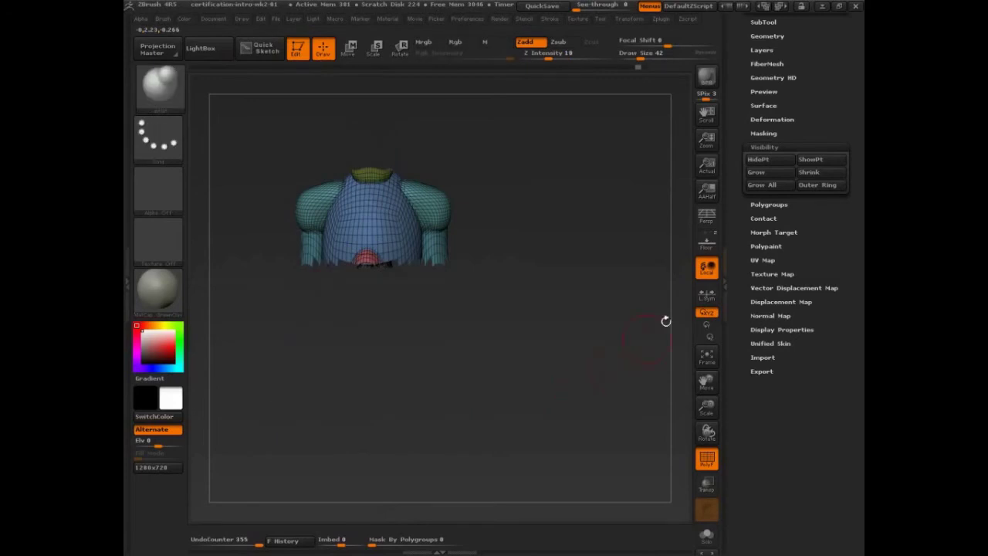
- Grow the visible region outward in repeated increments, shrink it back, and grow it again down the arms and neck
{"action": "left_click", "coordinate": [768, 176]}
{"action": "left_click", "coordinate": [769, 173]}
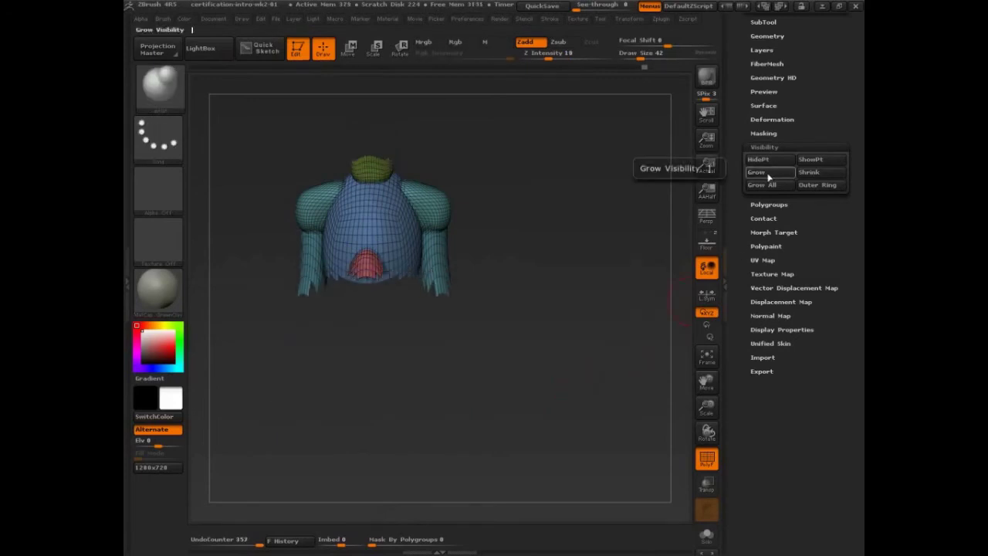
{"action": "left_click", "coordinate": [769, 173]}
{"action": "left_click", "coordinate": [823, 172]}
{"action": "left_click", "coordinate": [824, 177]}
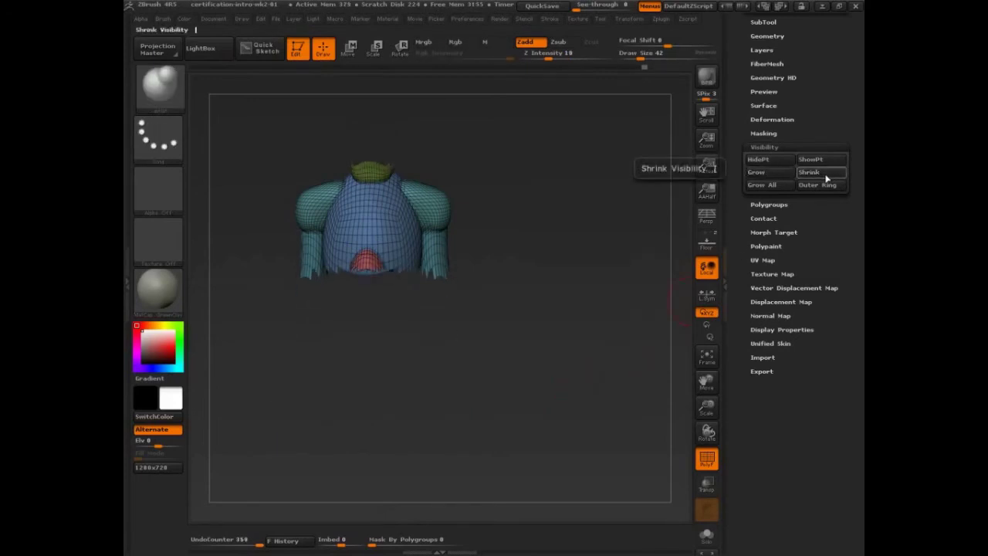
{"action": "left_click", "coordinate": [824, 178]}
{"action": "left_click", "coordinate": [775, 177]}
{"action": "left_click", "coordinate": [776, 177]}
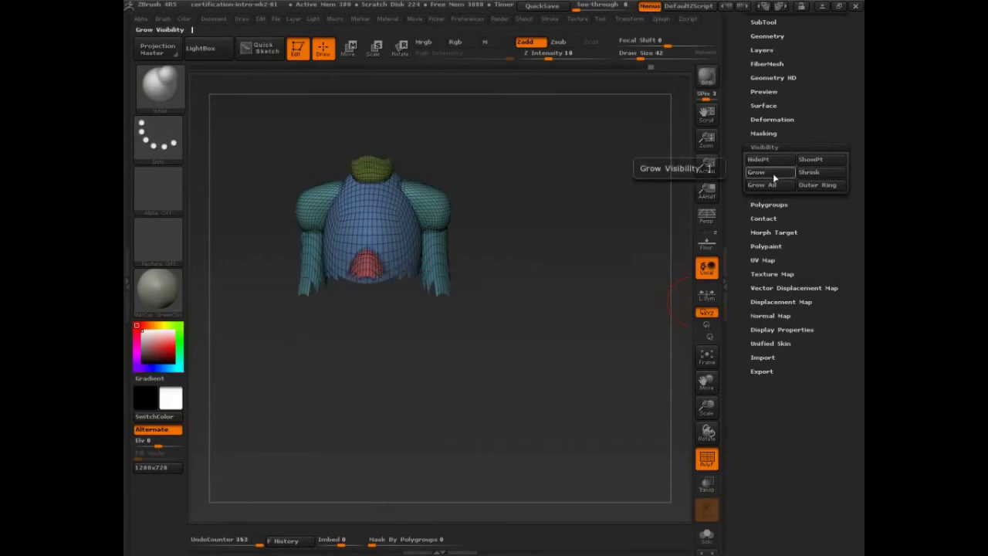
{"action": "left_click", "coordinate": [773, 176]}
{"action": "left_click", "coordinate": [773, 176]}
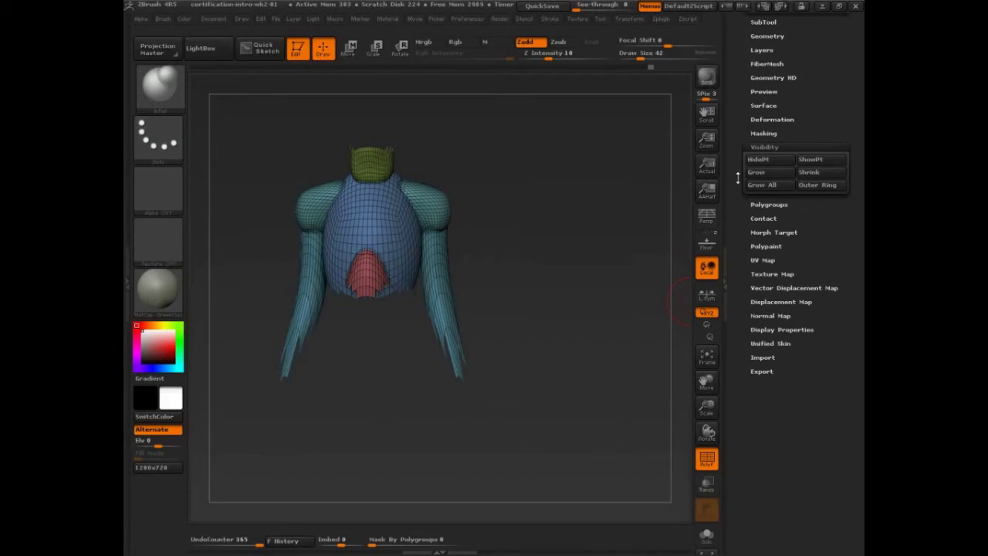
- Look through the Polygroups options, the EdgeLoop options under Geometry, and the Visibility options
{"action": "left_click_drag", "start_coordinate": [596, 247], "coordinate": [580, 250]}
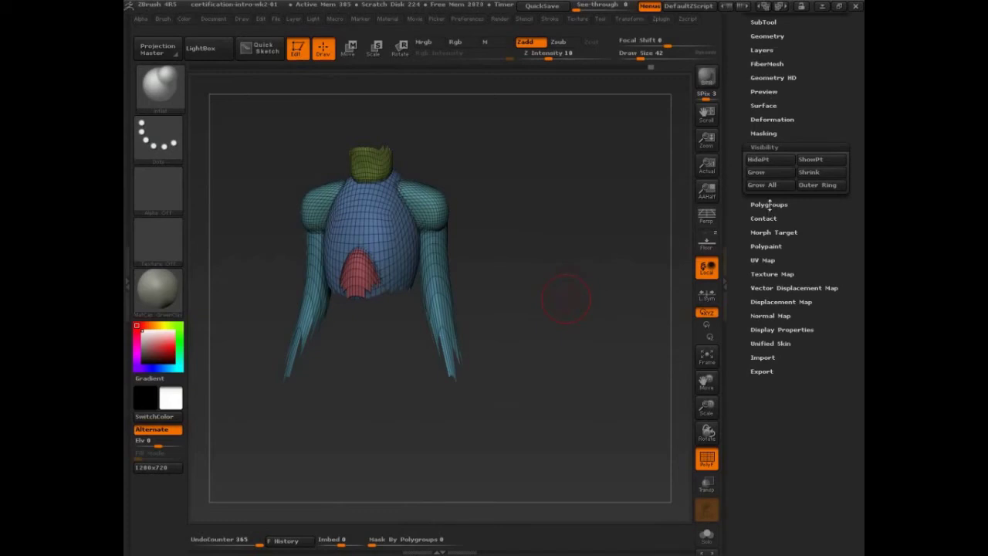
{"action": "left_click", "coordinate": [769, 204]}
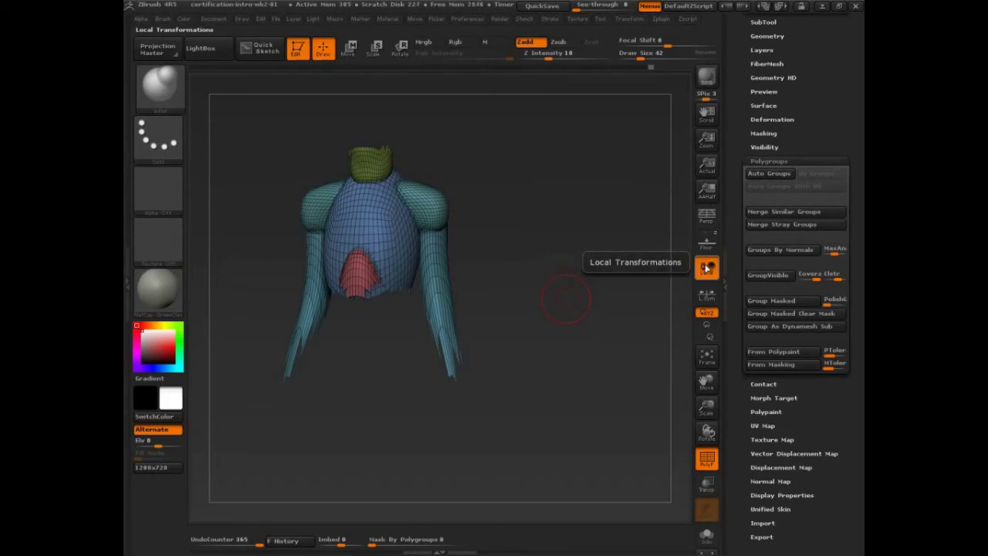
{"action": "left_click_drag", "start_coordinate": [748, 71], "coordinate": [747, 102]}
{"action": "left_click", "coordinate": [764, 68]}
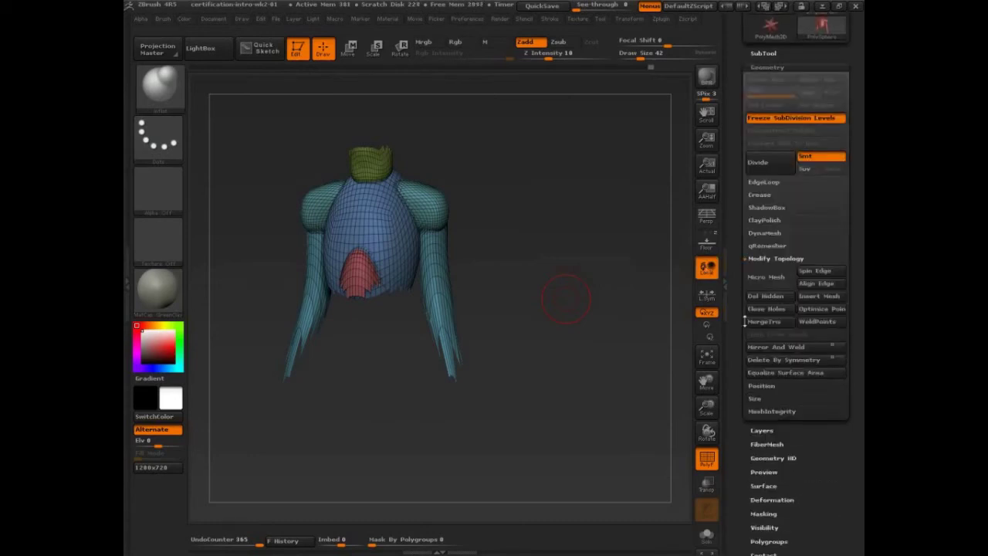
{"action": "left_click", "coordinate": [762, 184]}
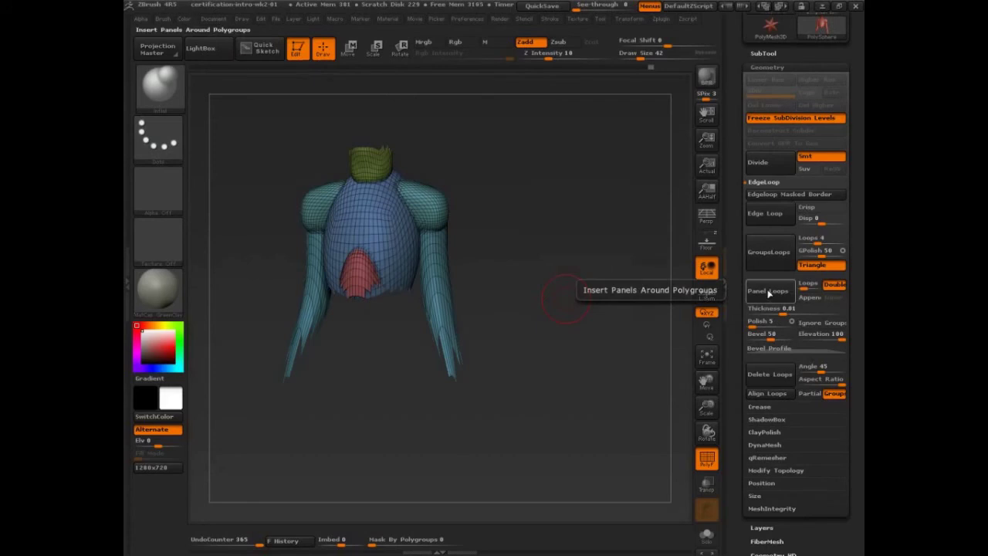
{"action": "left_click", "coordinate": [769, 68]}
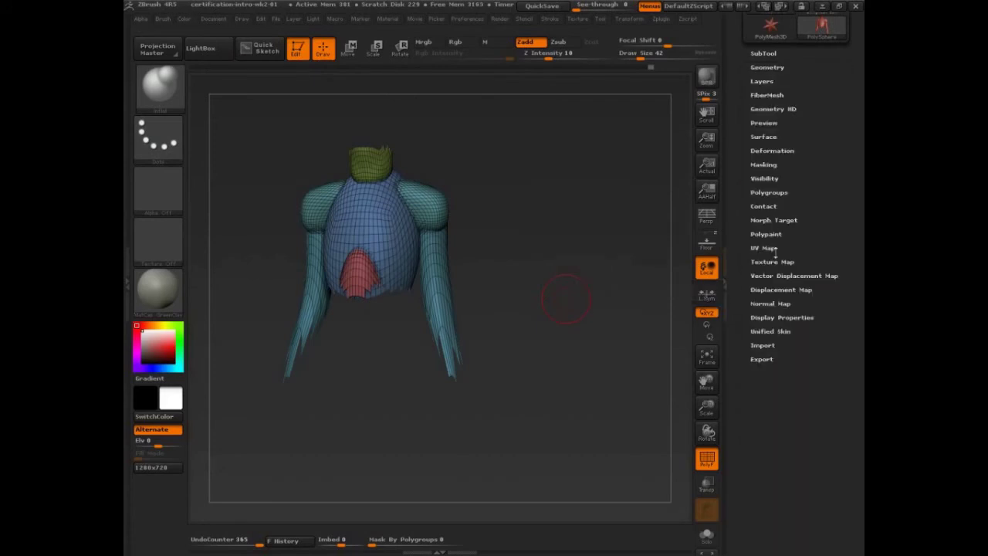
{"action": "left_click", "coordinate": [769, 193]}
{"action": "left_click", "coordinate": [763, 178]}
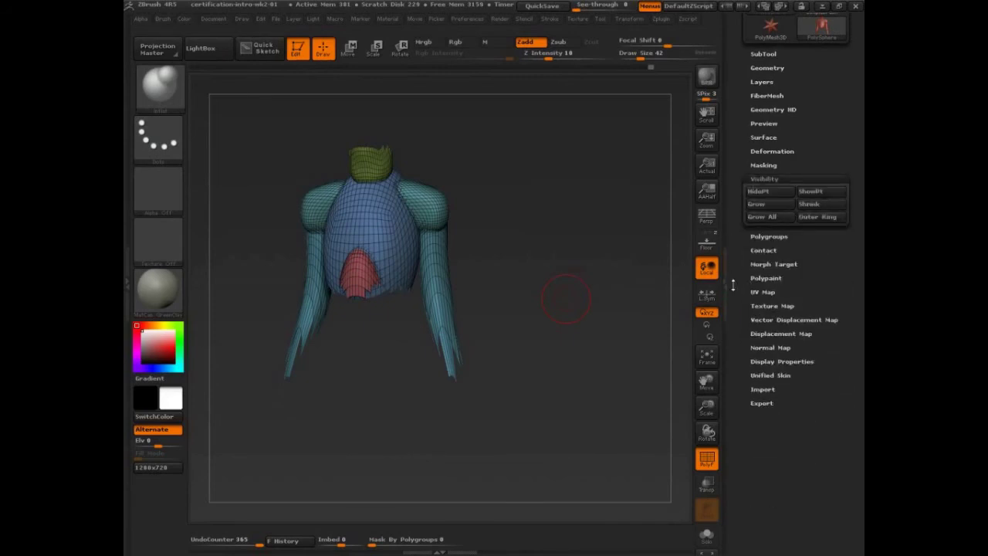
- Unhide the whole figure, face it front-on in the view, and collapse the Visibility options
{"action": "left_click", "coordinate": [576, 340], "text": "ctrl+shift"}
{"action": "left_click_drag", "start_coordinate": [569, 371], "coordinate": [595, 353], "text": "shift"}
{"action": "left_click", "coordinate": [765, 178]}
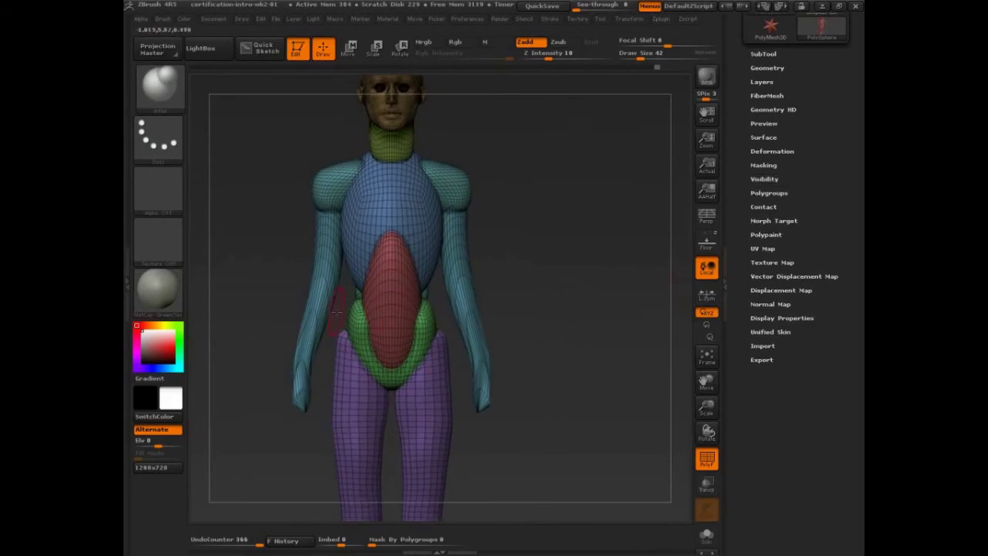
{"action": "left_click_drag", "start_coordinate": [533, 335], "coordinate": [587, 372]}
{"action": "left_click_drag", "start_coordinate": [737, 261], "coordinate": [737, 399]}
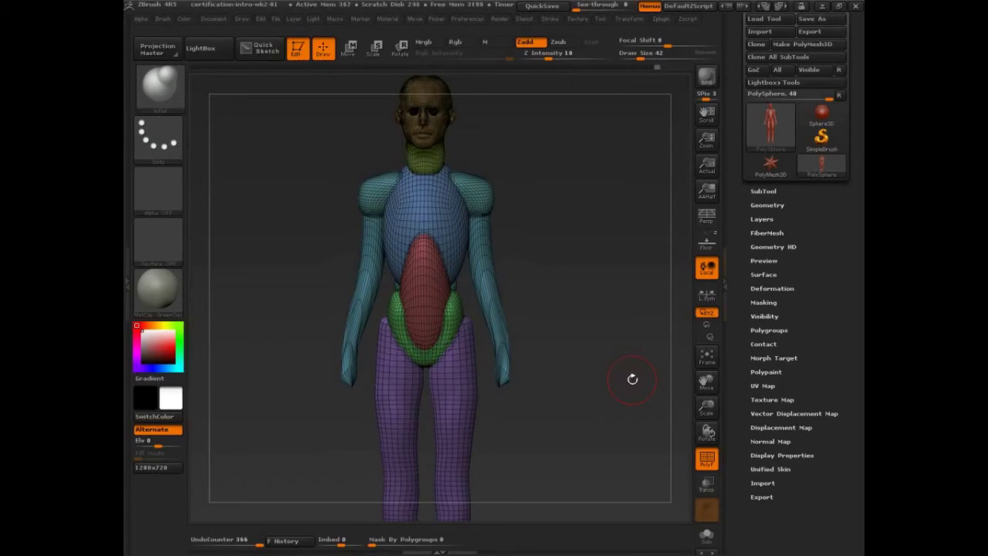
{"action": "left_click_drag", "start_coordinate": [607, 441], "coordinate": [620, 442]}
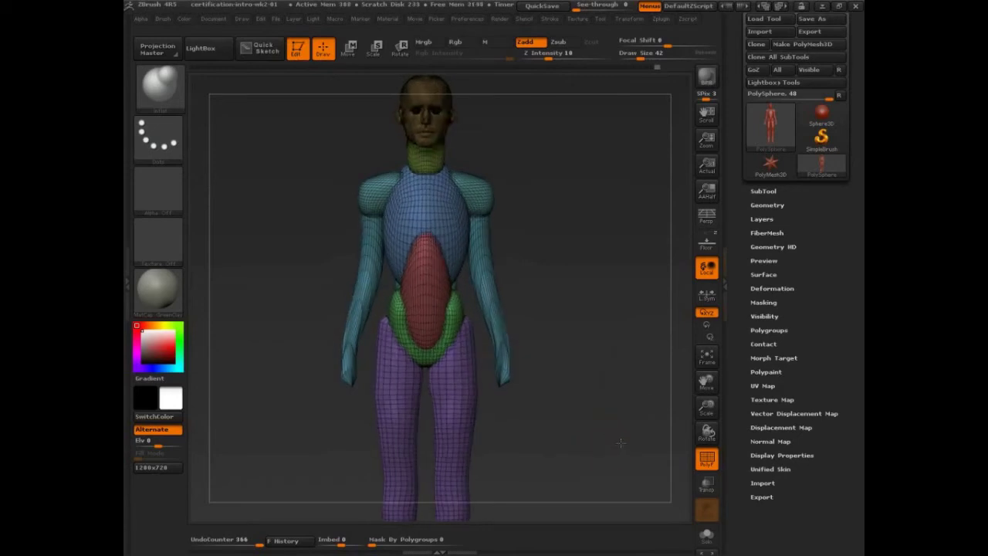
- Show the floor grid around the figure and switch to the Move brush with a draw size of 97
{"action": "left_click", "coordinate": [706, 244]}
{"action": "left_click_drag", "start_coordinate": [580, 329], "coordinate": [595, 292], "text": "alt"}
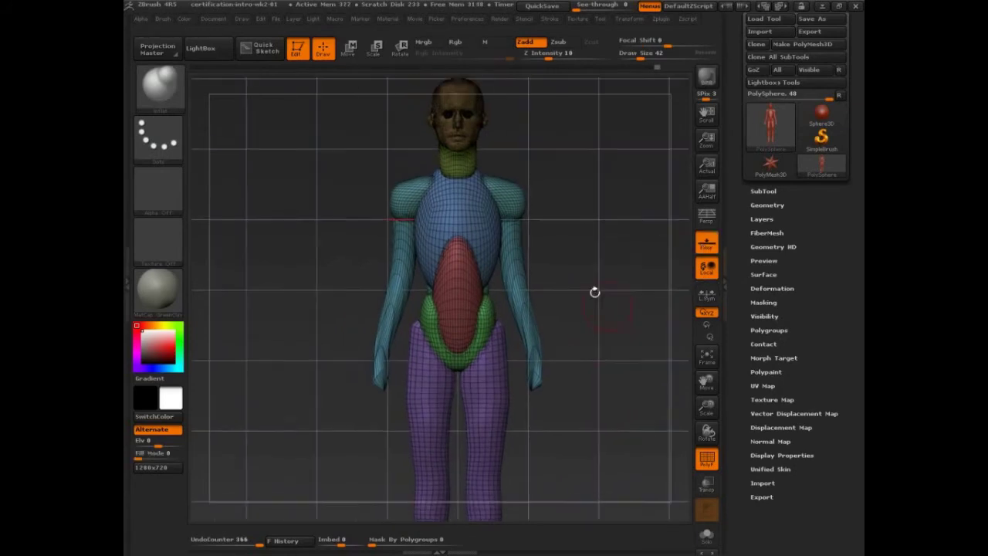
{"action": "key", "text": "s"}
{"action": "left_click_drag", "start_coordinate": [541, 231], "coordinate": [550, 231]}
{"action": "key", "text": "b"}
{"action": "key", "text": "m"}
{"action": "key", "text": "v"}
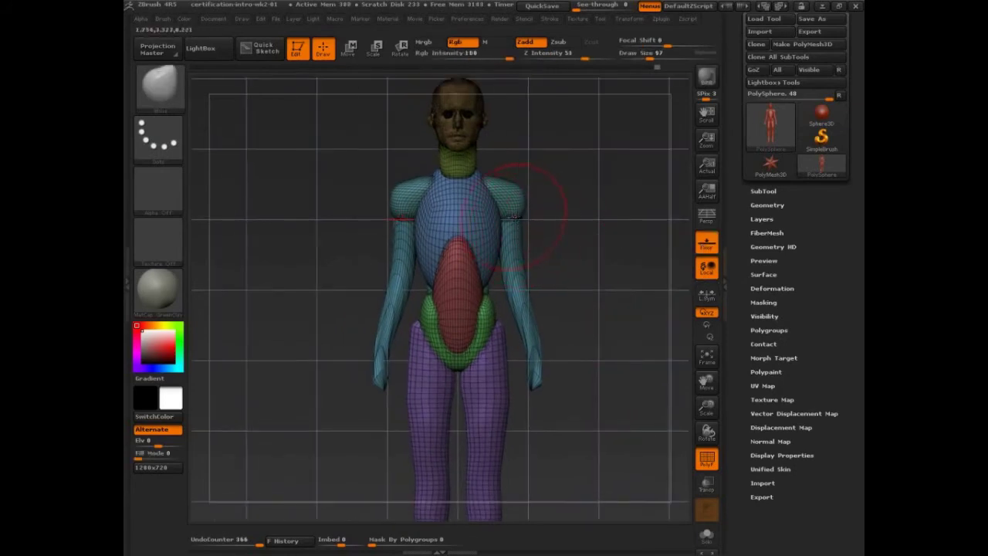
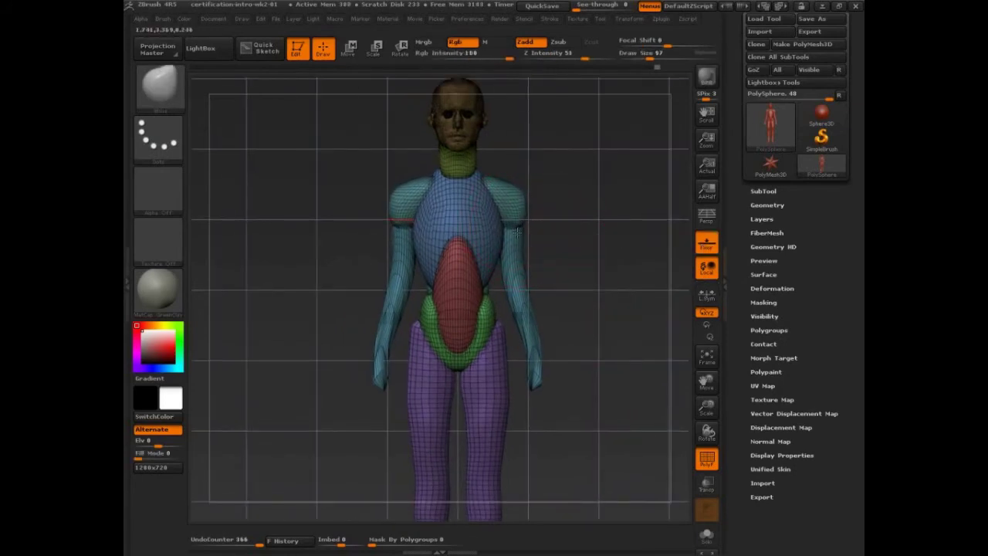
- Reshape the shoulders with the Move brush and try to pull the hips outward while the whole figure is visible
{"action": "left_click_drag", "start_coordinate": [484, 180], "coordinate": [505, 170]}
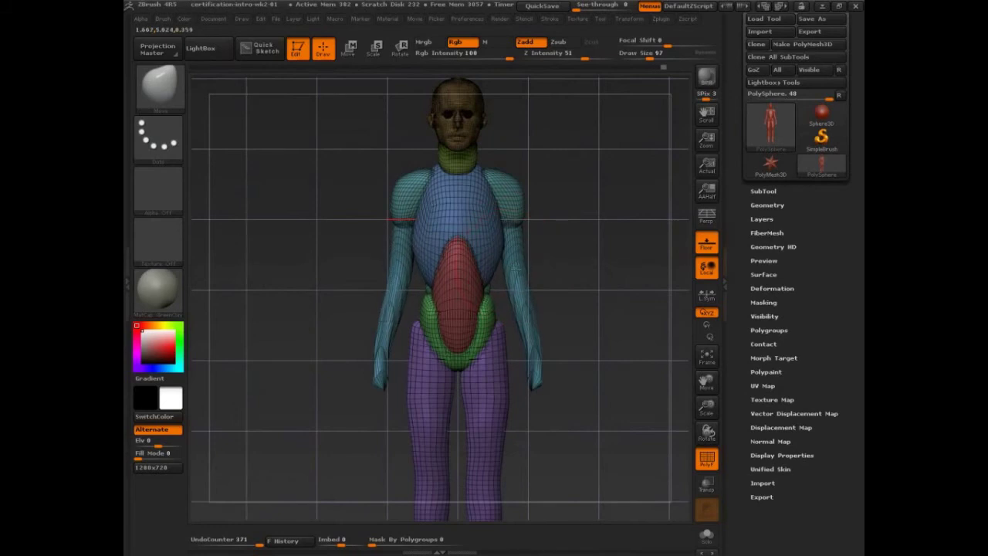
{"action": "left_click_drag", "start_coordinate": [484, 309], "coordinate": [506, 314]}
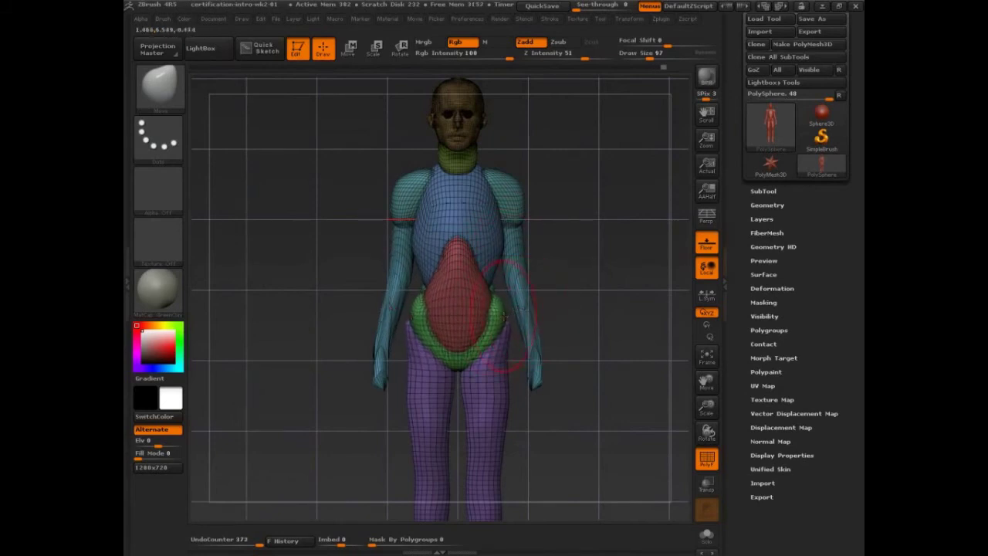
{"action": "key", "text": "ctrl+z"}
{"action": "left_click_drag", "start_coordinate": [489, 310], "coordinate": [511, 309]}
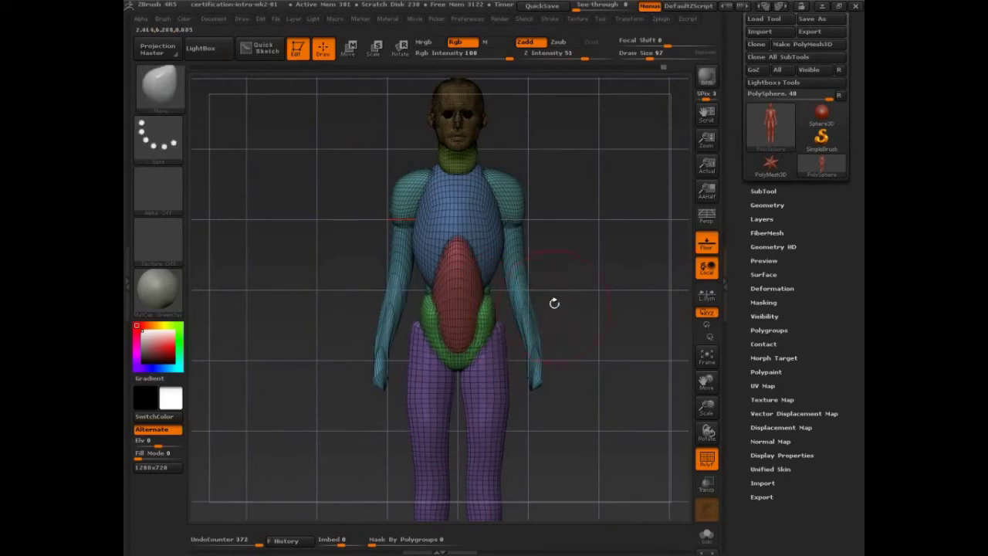
- Isolate the green pelvis polygroup, widen its upper sides with the Move brush at draw size 136, and unhide the whole figure
{"action": "left_click", "coordinate": [493, 327], "text": "ctrl+shift"}
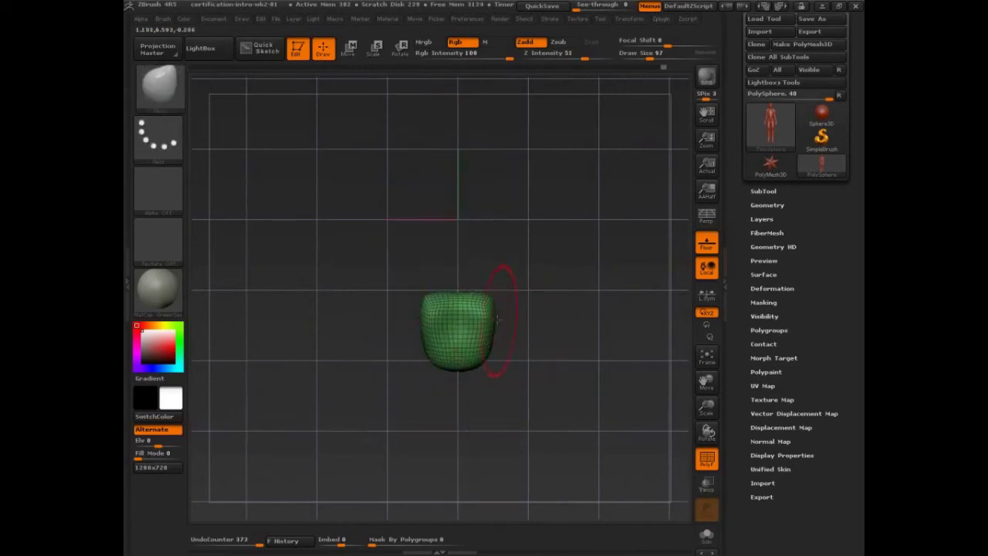
{"action": "key", "text": "s"}
{"action": "left_click_drag", "start_coordinate": [493, 315], "coordinate": [507, 306]}
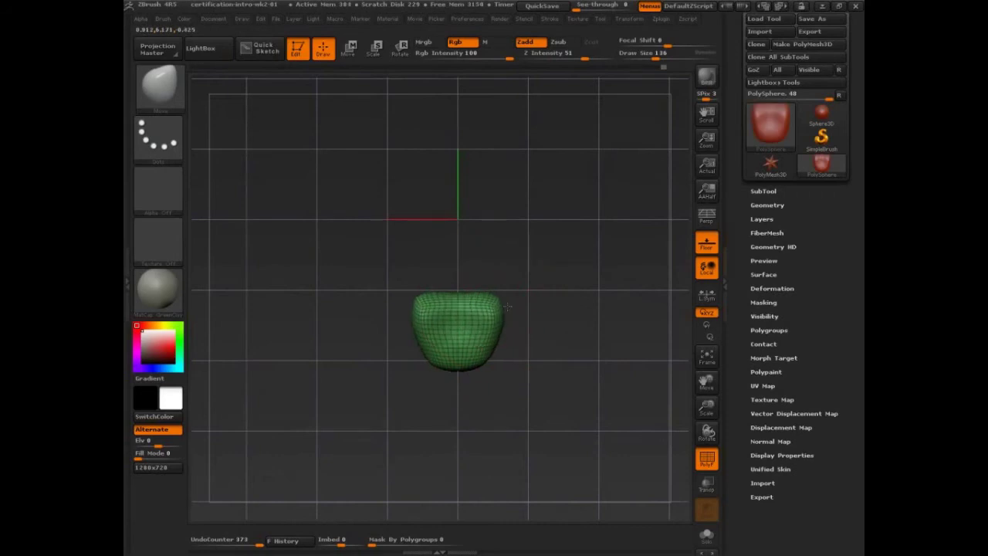
{"action": "left_click", "coordinate": [590, 316], "text": "ctrl+shift"}
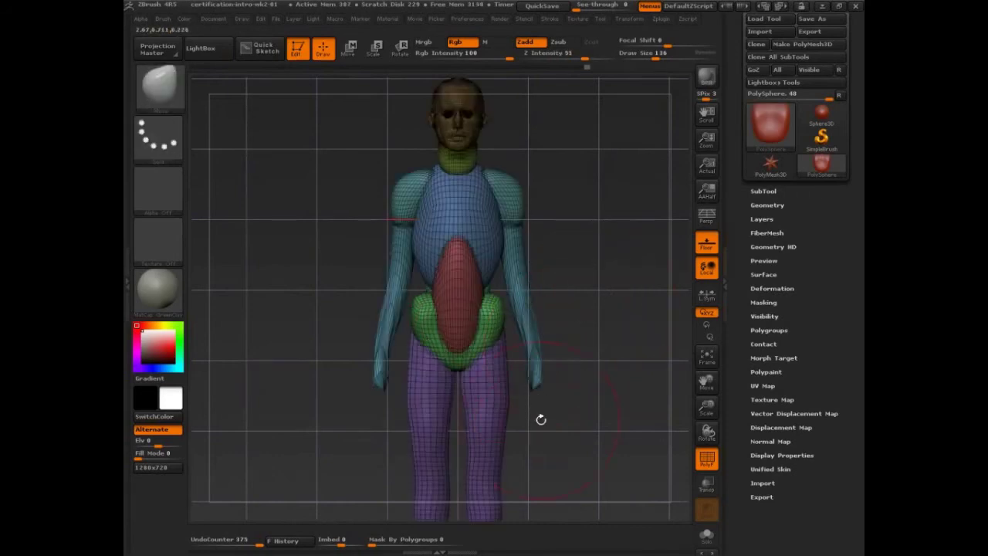
- Repeat isolating the pelvis polygroup, widening its sides with the Move brush, and unhiding the whole figure
{"action": "left_click", "coordinate": [502, 329], "text": "ctrl+shift"}
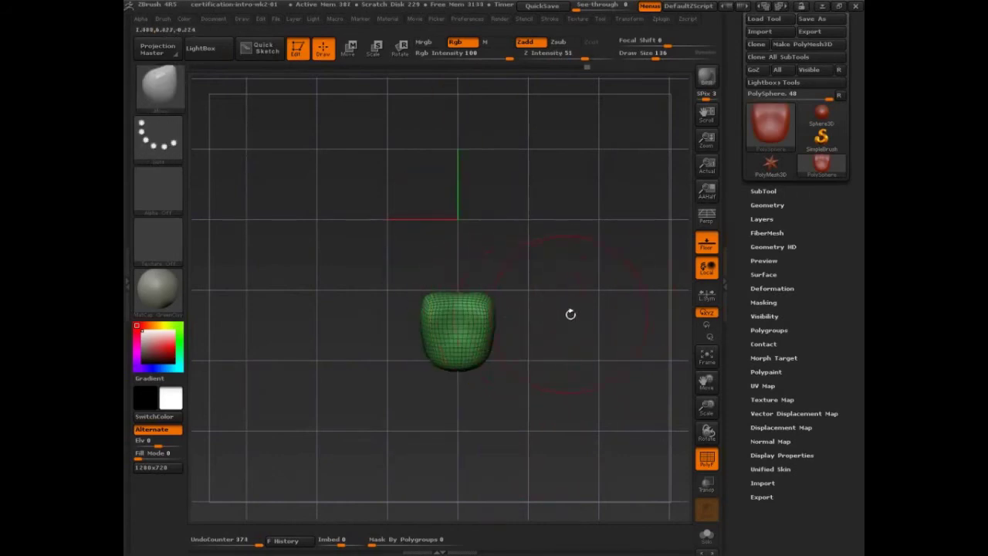
{"action": "left_click", "coordinate": [576, 322], "text": "ctrl+shift"}
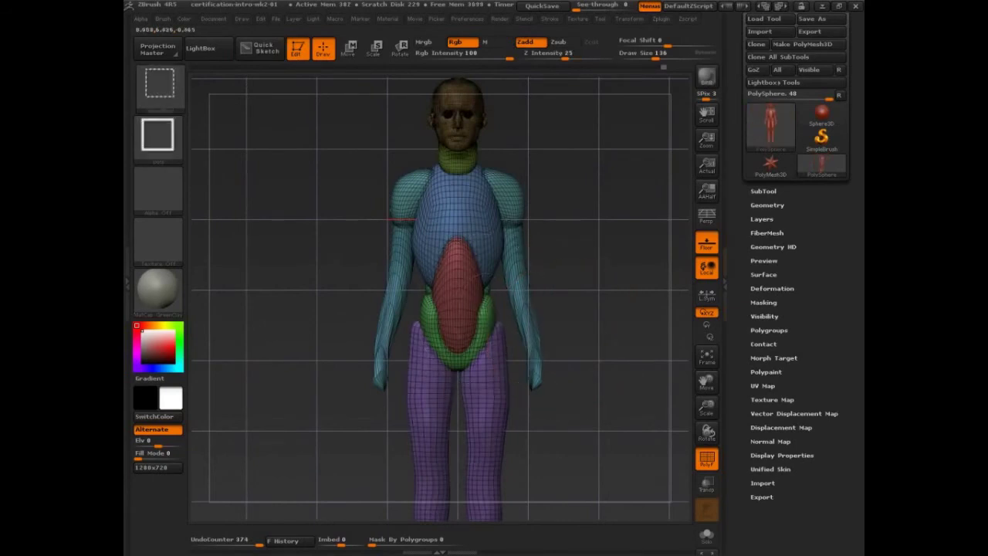
{"action": "left_click", "coordinate": [498, 313], "text": "ctrl+shift"}
{"action": "left_click", "coordinate": [578, 310], "text": "ctrl+shift"}
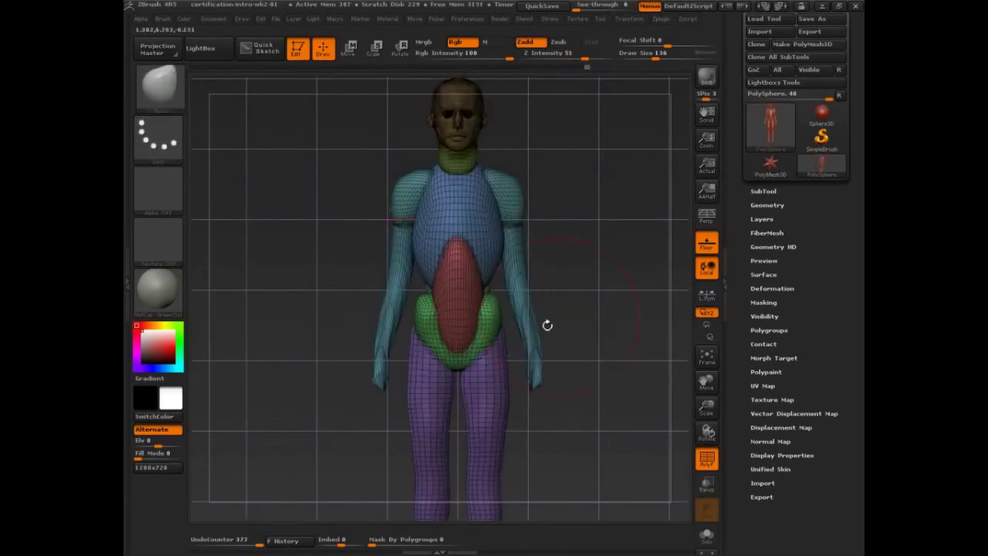
{"action": "left_click", "coordinate": [487, 316], "text": "ctrl+shift"}
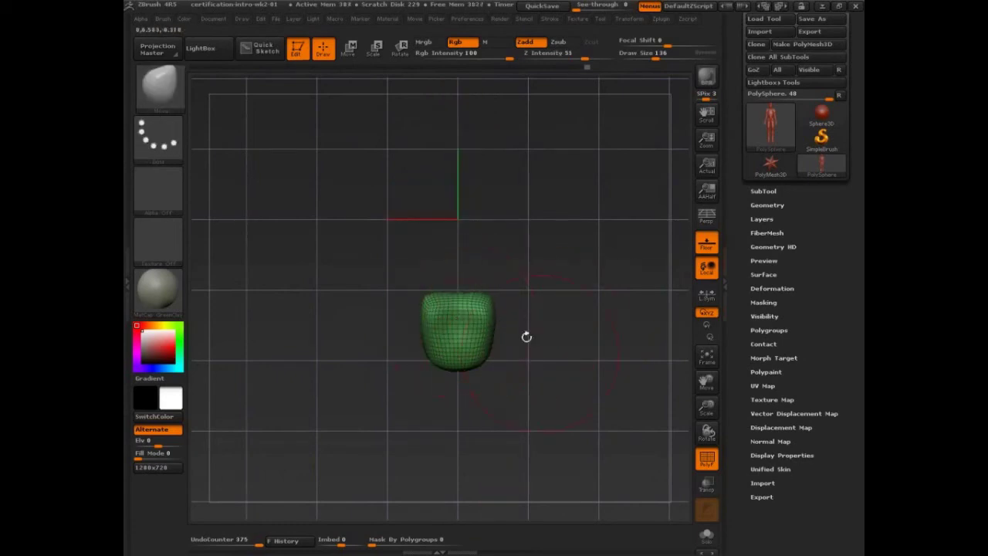
{"action": "key", "text": "ctrl+shift"}
{"action": "left_click", "coordinate": [556, 315], "text": "ctrl+shift"}
- Mask the isolated pelvis, invert the mask with the whole figure shown, and pull the hips outward with the Move brush
{"action": "left_click", "coordinate": [485, 321], "text": "ctrl+shift"}
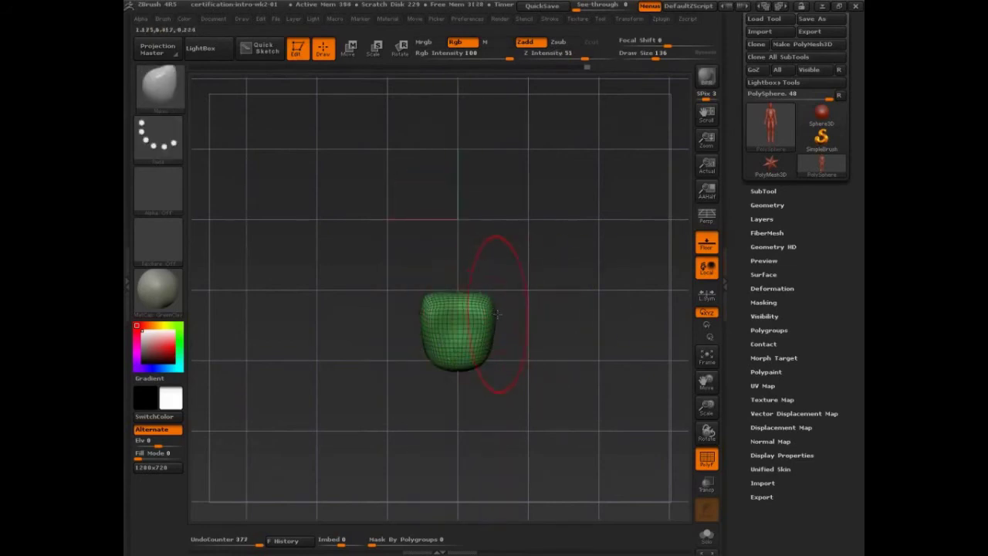
{"action": "left_click", "coordinate": [585, 260], "text": "ctrl"}
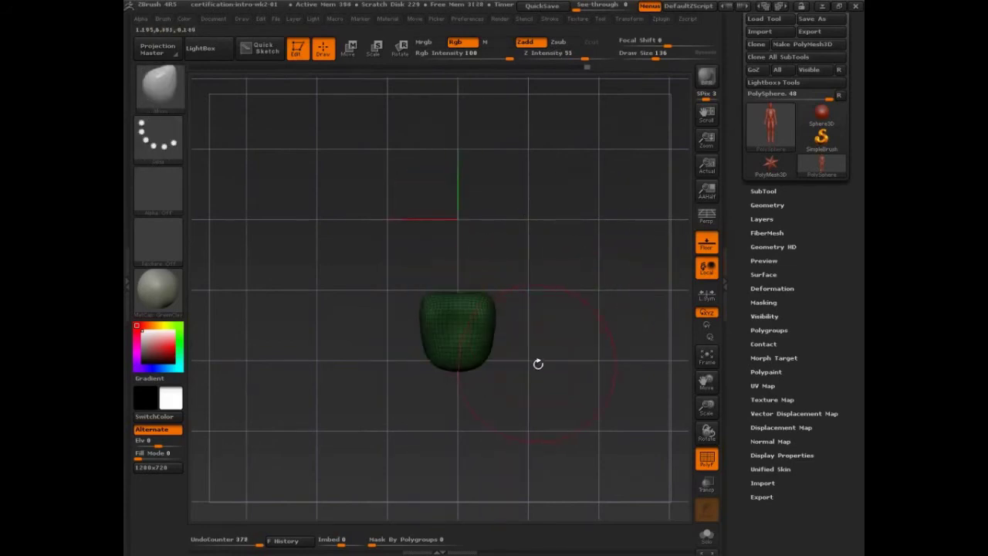
{"action": "left_click", "coordinate": [590, 328], "text": "ctrl+shift"}
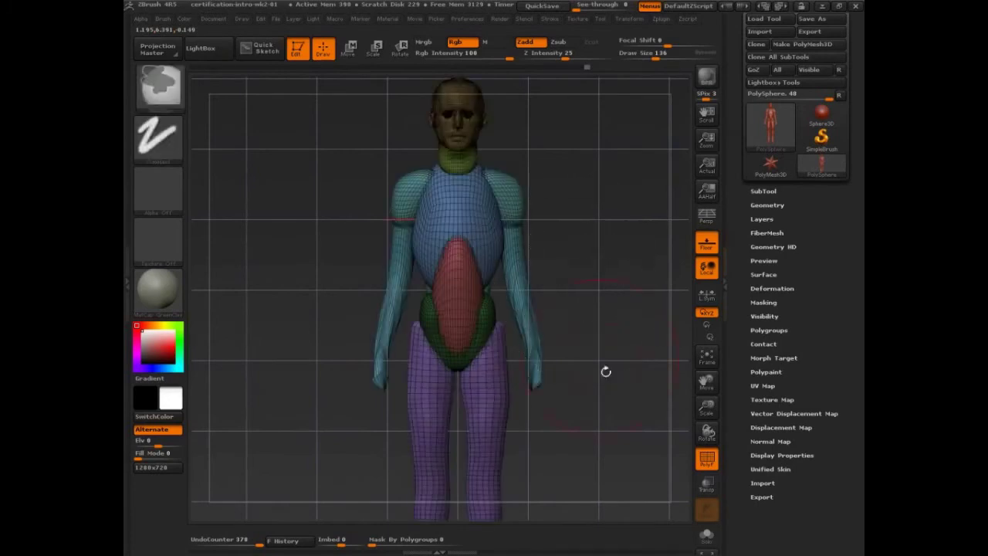
{"action": "left_click", "coordinate": [573, 257], "text": "ctrl"}
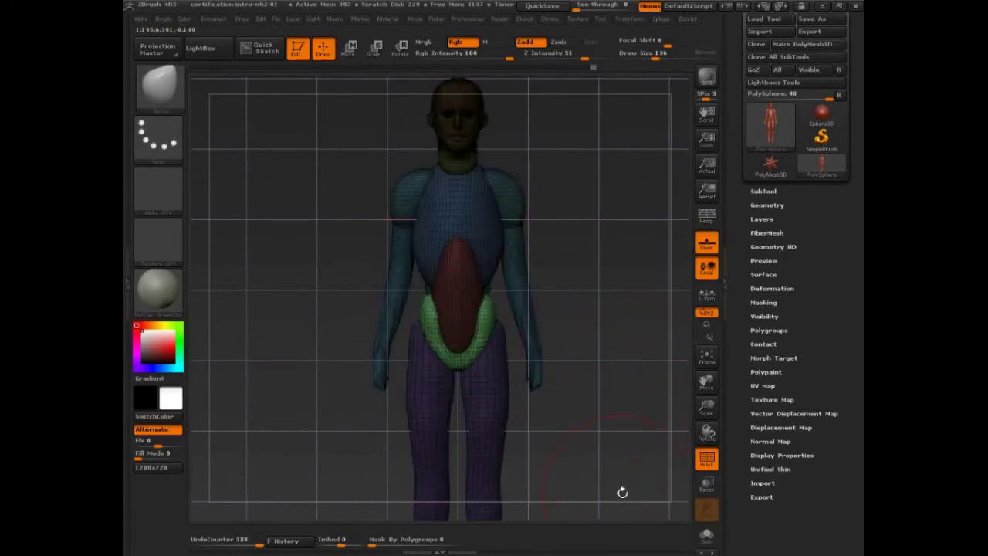
{"action": "left_click_drag", "start_coordinate": [486, 308], "coordinate": [499, 304]}
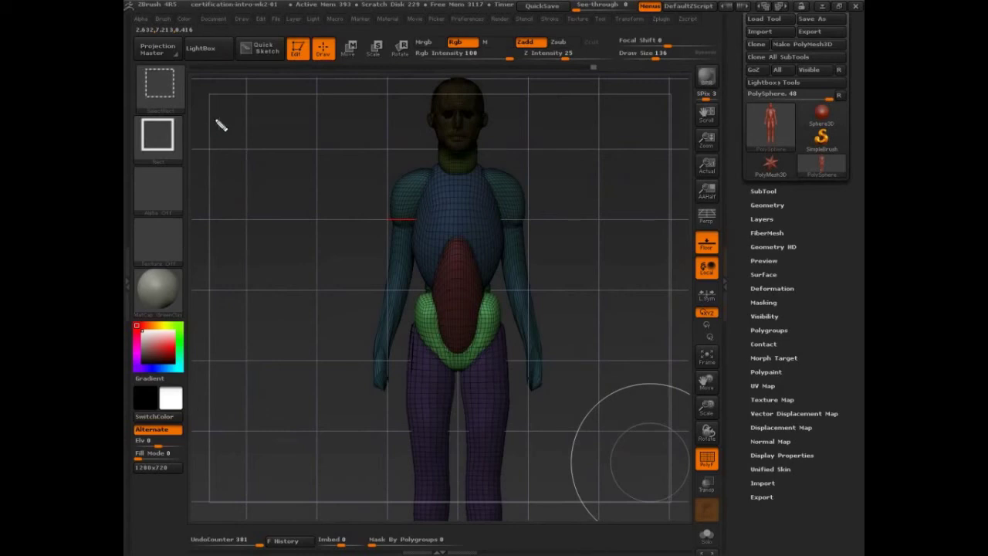
{"action": "left_click_drag", "start_coordinate": [215, 98], "coordinate": [208, 115]}
{"action": "left_click_drag", "start_coordinate": [226, 81], "coordinate": [227, 116]}
{"action": "left_click_drag", "start_coordinate": [221, 95], "coordinate": [245, 99]}
{"action": "left_click_drag", "start_coordinate": [248, 81], "coordinate": [250, 114]}
{"action": "key", "text": "ctrl+z"}
{"action": "key", "text": "ctrl+z"}
{"action": "key", "text": "ctrl+z"}
{"action": "key", "text": "ctrl+z"}
{"action": "key", "text": "ctrl+z"}
- Handwrite the on-screen note "C+S+click to show only" above the figure
{"action": "left_click_drag", "start_coordinate": [225, 84], "coordinate": [231, 117]}
{"action": "left_click_drag", "start_coordinate": [227, 105], "coordinate": [286, 117]}
{"action": "left_click_drag", "start_coordinate": [278, 105], "coordinate": [334, 114]}
{"action": "left_click_drag", "start_coordinate": [351, 101], "coordinate": [349, 114]}
{"action": "mouse_move", "coordinate": [356, 83]}
{"action": "left_mouse_down"}
{"action": "mouse_move", "coordinate": [363, 106]}
{"action": "mouse_move", "coordinate": [388, 114]}
{"action": "left_mouse_up"}
{"action": "left_click_drag", "start_coordinate": [383, 99], "coordinate": [396, 98]}
{"action": "left_click_drag", "start_coordinate": [399, 99], "coordinate": [420, 113]}
{"action": "left_click_drag", "start_coordinate": [435, 77], "coordinate": [448, 113]}
{"action": "left_click_drag", "start_coordinate": [456, 99], "coordinate": [511, 95]}
{"action": "left_click_drag", "start_coordinate": [519, 96], "coordinate": [537, 105]}
{"action": "left_click_drag", "start_coordinate": [541, 94], "coordinate": [564, 125]}
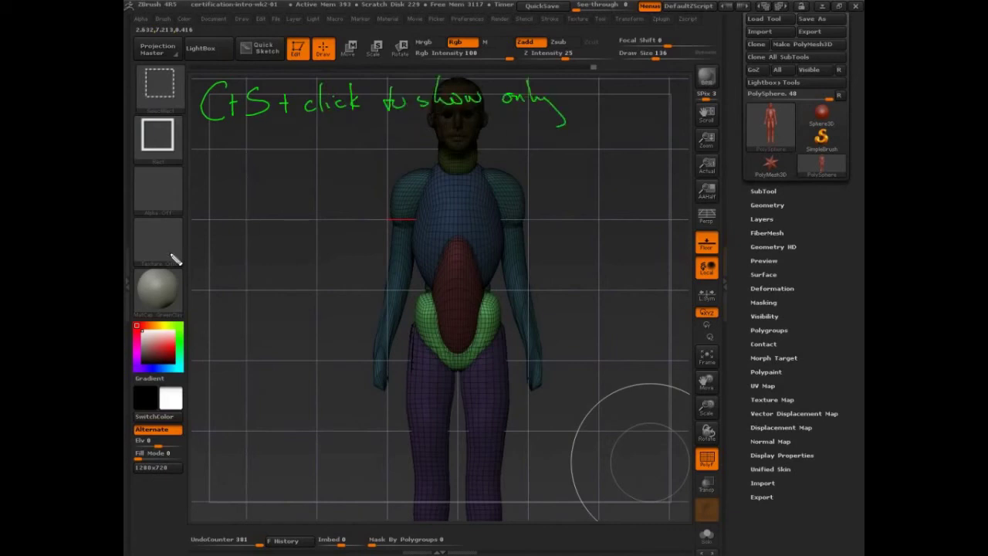
- Handwrite a second note line reading "C+click to mask" below the first
{"action": "mouse_move", "coordinate": [216, 143]}
{"action": "left_mouse_down"}
{"action": "mouse_move", "coordinate": [215, 163]}
{"action": "mouse_move", "coordinate": [225, 165]}
{"action": "left_mouse_up"}
{"action": "left_click_drag", "start_coordinate": [219, 155], "coordinate": [266, 162]}
{"action": "mouse_move", "coordinate": [276, 151]}
{"action": "left_mouse_down"}
{"action": "mouse_move", "coordinate": [276, 162]}
{"action": "mouse_move", "coordinate": [294, 162]}
{"action": "left_mouse_up"}
{"action": "left_click_drag", "start_coordinate": [300, 133], "coordinate": [300, 163]}
{"action": "mouse_move", "coordinate": [309, 148]}
{"action": "left_mouse_down"}
{"action": "mouse_move", "coordinate": [311, 164]}
{"action": "mouse_move", "coordinate": [345, 160]}
{"action": "mouse_move", "coordinate": [354, 149]}
{"action": "left_mouse_up"}
{"action": "left_click_drag", "start_coordinate": [359, 148], "coordinate": [433, 154]}
{"action": "left_click_drag", "start_coordinate": [441, 130], "coordinate": [441, 156]}
{"action": "left_click_drag", "start_coordinate": [452, 139], "coordinate": [454, 159]}
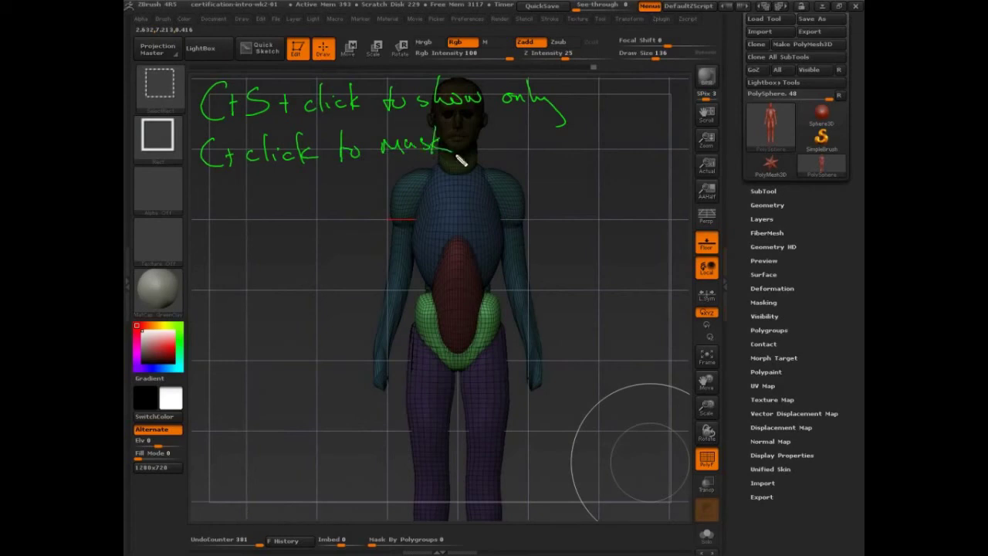
- Handwrite a third note line reading "C+S+click out to show all" below the masking note
{"action": "left_click_drag", "start_coordinate": [215, 185], "coordinate": [225, 207]}
{"action": "left_click_drag", "start_coordinate": [221, 198], "coordinate": [230, 196]}
{"action": "mouse_move", "coordinate": [245, 191]}
{"action": "left_mouse_down"}
{"action": "mouse_move", "coordinate": [235, 207]}
{"action": "mouse_move", "coordinate": [261, 205]}
{"action": "left_mouse_up"}
{"action": "left_click_drag", "start_coordinate": [255, 198], "coordinate": [287, 206]}
{"action": "left_click_drag", "start_coordinate": [298, 173], "coordinate": [306, 205]}
{"action": "mouse_move", "coordinate": [321, 195]}
{"action": "left_mouse_down"}
{"action": "mouse_move", "coordinate": [321, 205]}
{"action": "mouse_move", "coordinate": [361, 195]}
{"action": "left_mouse_up"}
{"action": "mouse_move", "coordinate": [366, 177]}
{"action": "left_mouse_down"}
{"action": "mouse_move", "coordinate": [366, 203]}
{"action": "mouse_move", "coordinate": [374, 192]}
{"action": "left_mouse_up"}
{"action": "left_click_drag", "start_coordinate": [381, 193], "coordinate": [413, 201]}
{"action": "mouse_move", "coordinate": [433, 163]}
{"action": "left_mouse_down"}
{"action": "mouse_move", "coordinate": [444, 200]}
{"action": "mouse_move", "coordinate": [454, 191]}
{"action": "left_mouse_up"}
{"action": "mouse_move", "coordinate": [466, 185]}
{"action": "left_mouse_down"}
{"action": "mouse_move", "coordinate": [491, 193]}
{"action": "mouse_move", "coordinate": [503, 180]}
{"action": "mouse_move", "coordinate": [511, 199]}
{"action": "left_mouse_up"}
{"action": "left_click_drag", "start_coordinate": [517, 160], "coordinate": [517, 202]}
{"action": "left_click_drag", "start_coordinate": [527, 158], "coordinate": [528, 203]}
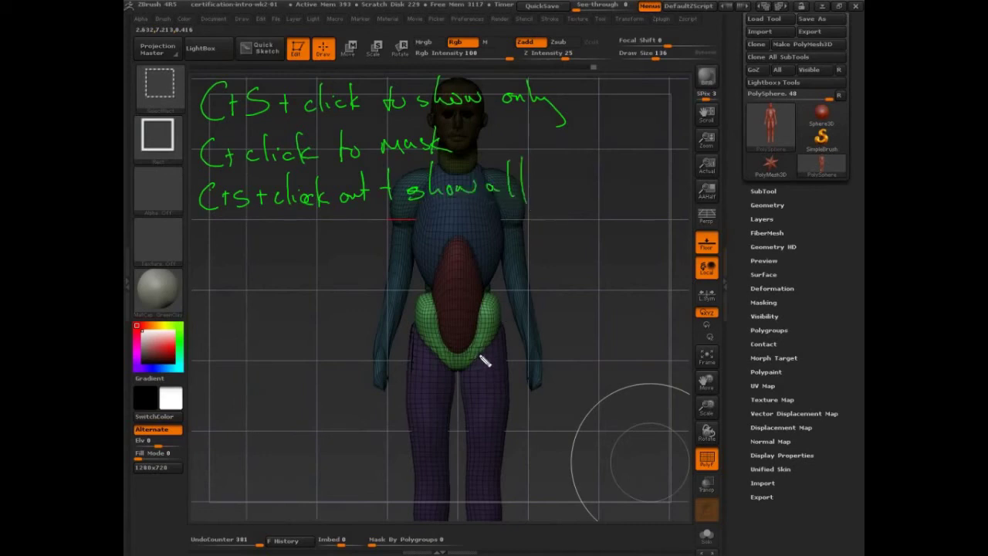
- Handwrite a fourth note line reading "C+click outside to inverse" below the show-all note
{"action": "mouse_move", "coordinate": [224, 241]}
{"action": "left_mouse_down"}
{"action": "mouse_move", "coordinate": [225, 267]}
{"action": "mouse_move", "coordinate": [241, 266]}
{"action": "left_mouse_up"}
{"action": "left_click_drag", "start_coordinate": [233, 258], "coordinate": [256, 266]}
{"action": "left_click_drag", "start_coordinate": [271, 259], "coordinate": [287, 266]}
{"action": "left_click_drag", "start_coordinate": [303, 255], "coordinate": [301, 265]}
{"action": "mouse_move", "coordinate": [311, 228]}
{"action": "left_mouse_down"}
{"action": "mouse_move", "coordinate": [320, 266]}
{"action": "mouse_move", "coordinate": [332, 264]}
{"action": "left_mouse_up"}
{"action": "left_click_drag", "start_coordinate": [342, 252], "coordinate": [357, 266]}
{"action": "left_click_drag", "start_coordinate": [363, 251], "coordinate": [426, 254]}
{"action": "mouse_move", "coordinate": [442, 223]}
{"action": "left_mouse_down"}
{"action": "mouse_move", "coordinate": [443, 248]}
{"action": "mouse_move", "coordinate": [467, 241]}
{"action": "mouse_move", "coordinate": [510, 250]}
{"action": "left_mouse_up"}
{"action": "mouse_move", "coordinate": [514, 236]}
{"action": "left_mouse_down"}
{"action": "mouse_move", "coordinate": [580, 232]}
{"action": "mouse_move", "coordinate": [565, 242]}
{"action": "mouse_move", "coordinate": [574, 242]}
{"action": "left_mouse_up"}
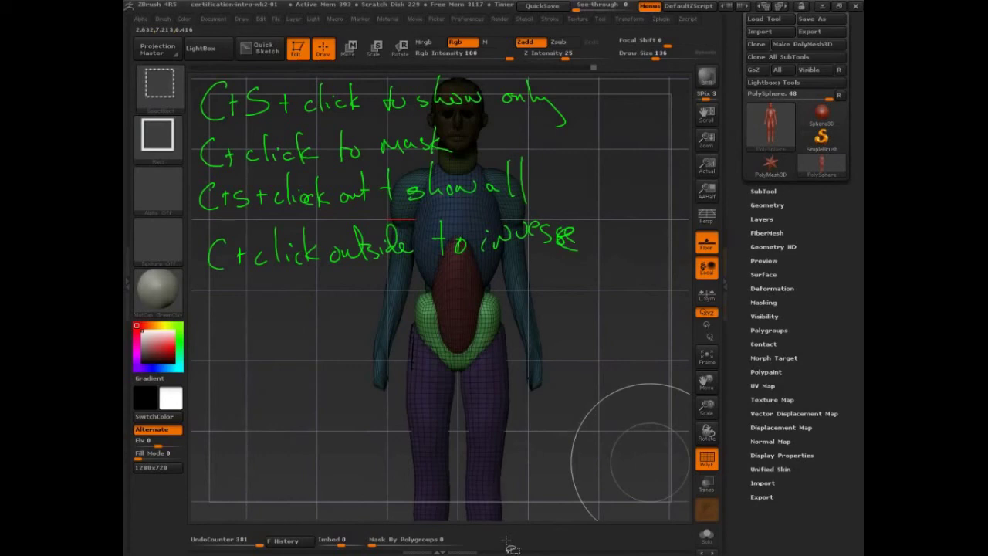
- Clear the handwritten notes, undo the last hip widening, and remove the mask from the figure
{"action": "key", "text": "Escape"}
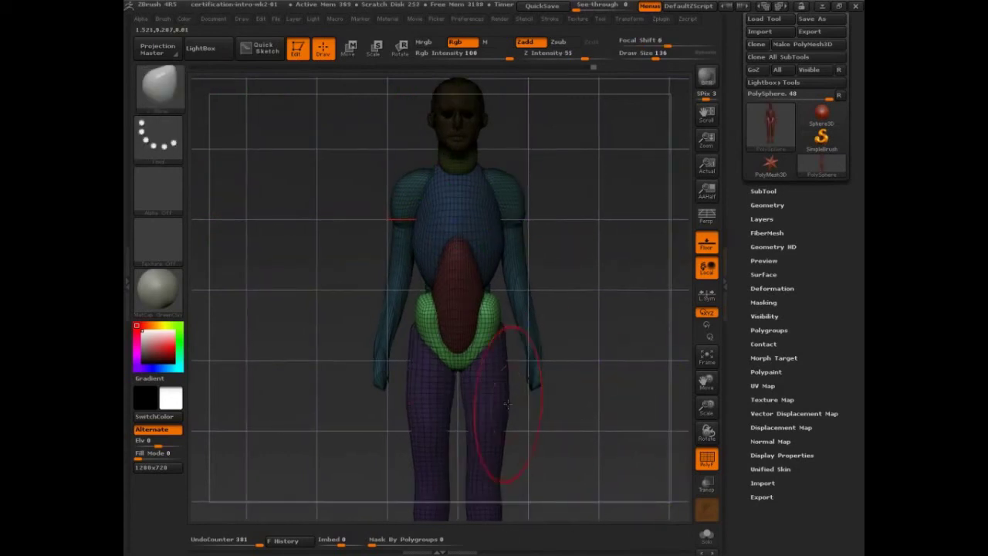
{"action": "key", "text": "ctrl+z"}
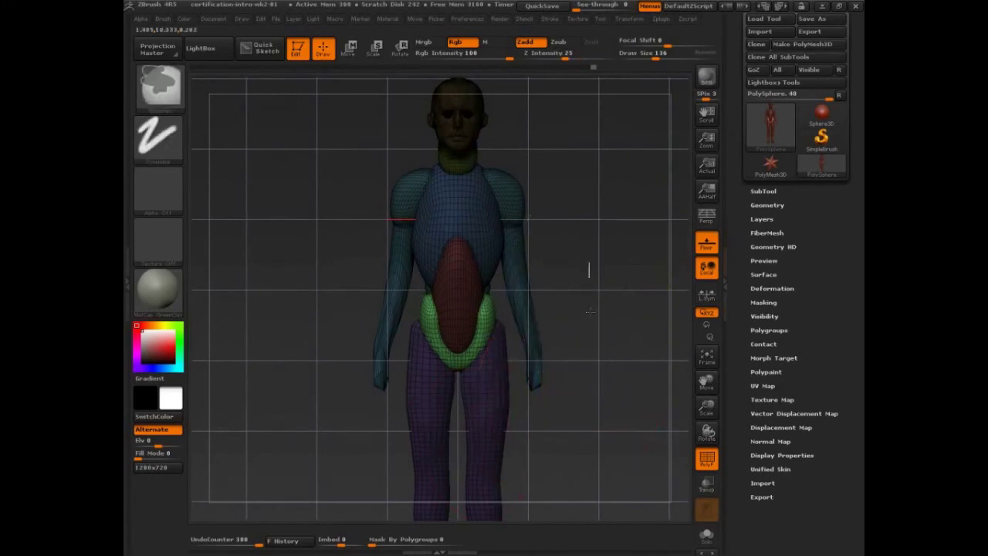
{"action": "left_click", "coordinate": [589, 311], "text": "ctrl"}
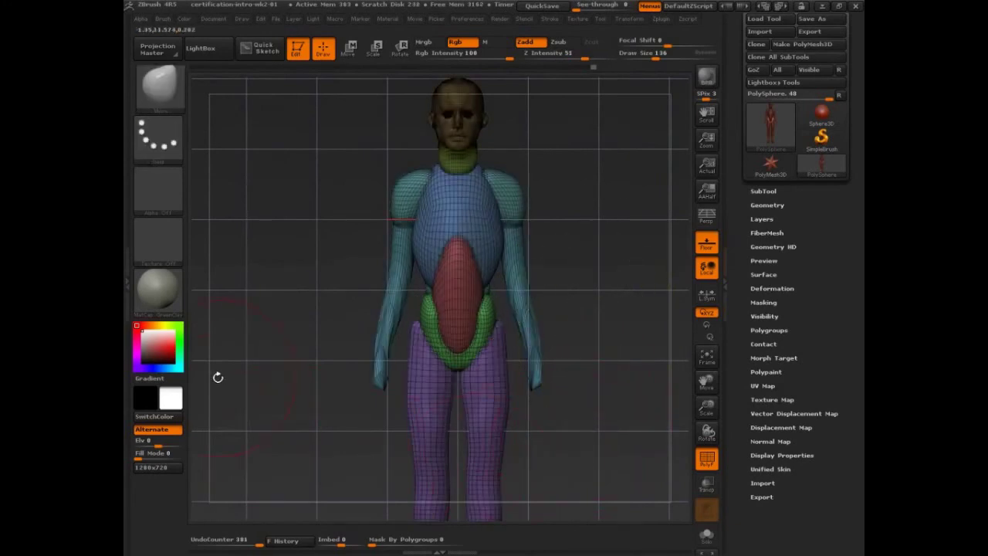
- Set Mask By Polygroups to 100 in the Move brush's Auto Masking options
{"action": "left_click", "coordinate": [163, 19]}
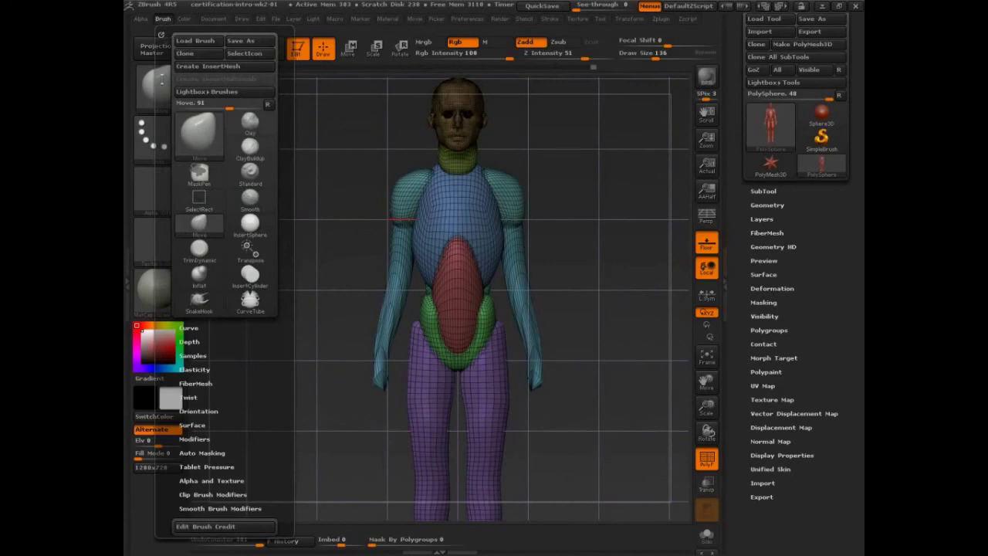
{"action": "scroll", "coordinate": [193, 274], "scroll_direction": "down", "scroll_amount": 5}
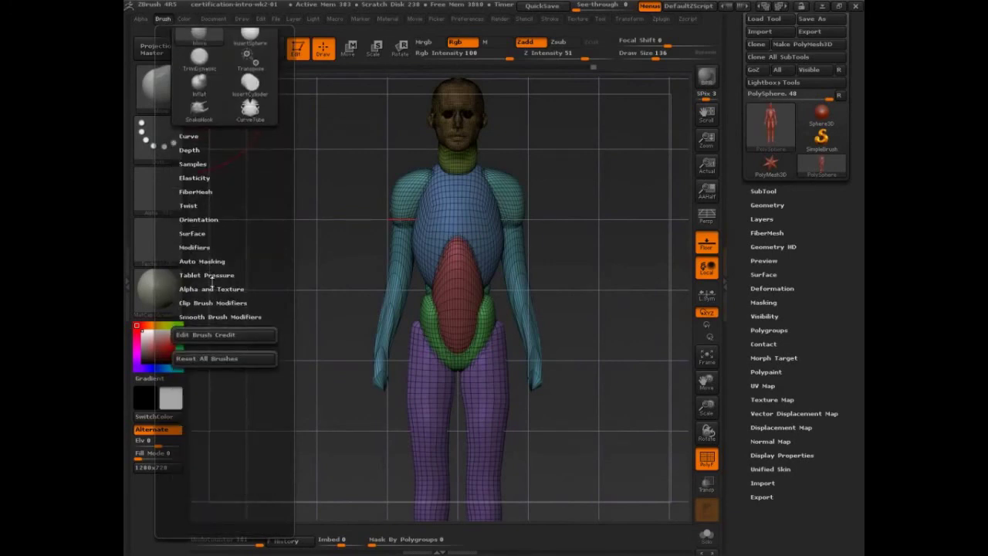
{"action": "left_click", "coordinate": [202, 262]}
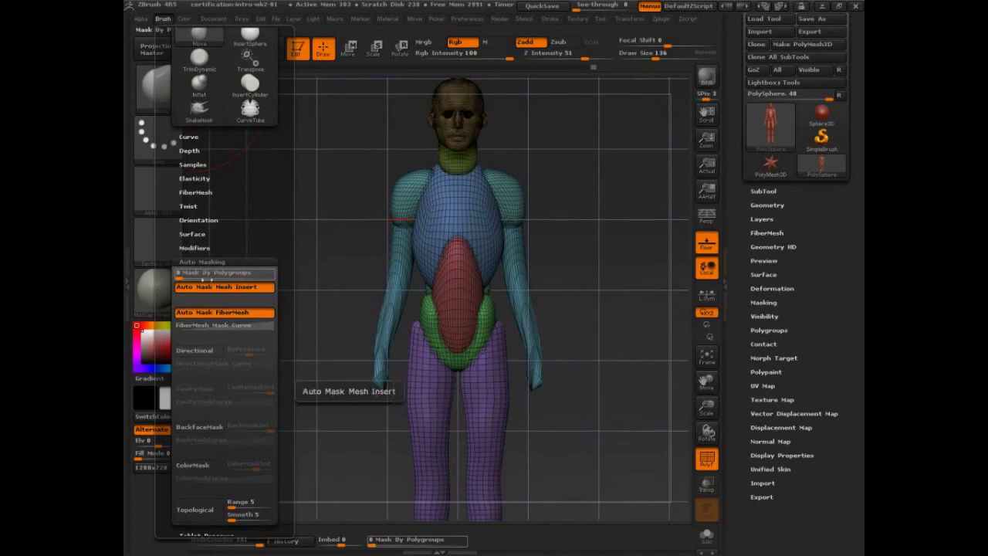
{"action": "left_click_drag", "start_coordinate": [209, 274], "coordinate": [268, 277]}
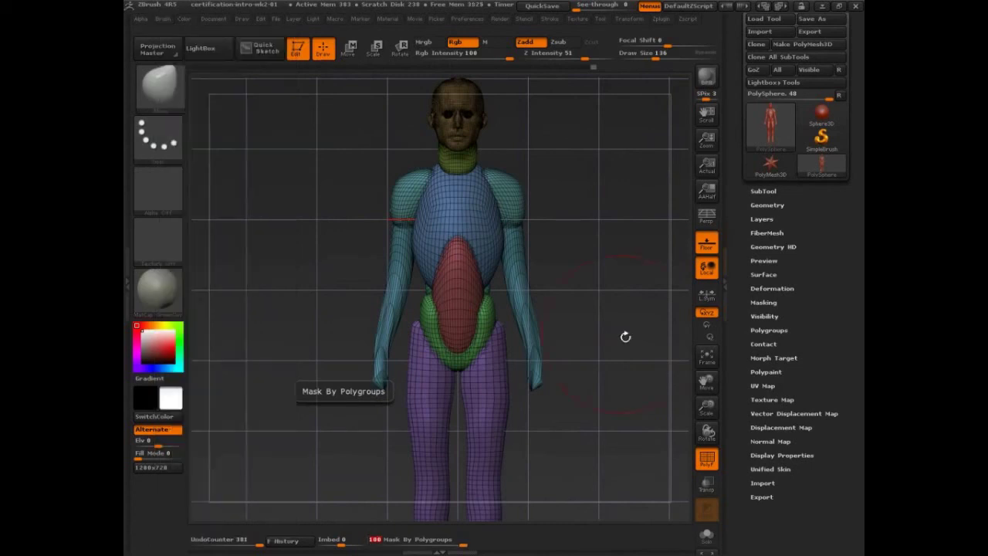
- Pull the sides of the blue chest inward and adjust the hip from the front with the Move brush
{"action": "left_click_drag", "start_coordinate": [620, 347], "coordinate": [583, 327]}
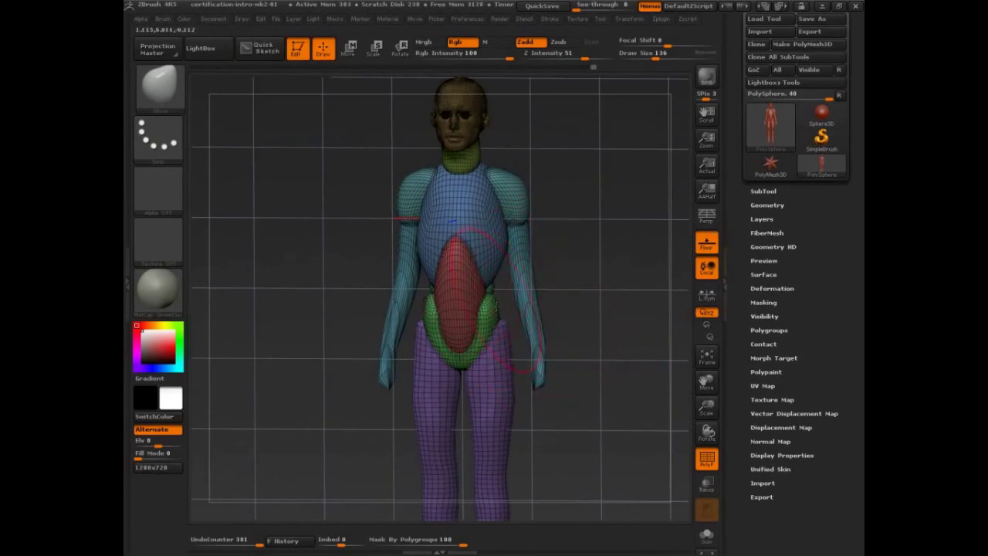
{"action": "mouse_move", "coordinate": [486, 309]}
{"action": "left_mouse_down"}
{"action": "mouse_move", "coordinate": [504, 304]}
{"action": "mouse_move", "coordinate": [492, 228]}
{"action": "mouse_move", "coordinate": [507, 236]}
{"action": "mouse_move", "coordinate": [492, 270]}
{"action": "mouse_move", "coordinate": [504, 301]}
{"action": "mouse_move", "coordinate": [488, 331]}
{"action": "left_mouse_up"}
{"action": "left_click_drag", "start_coordinate": [570, 326], "coordinate": [587, 325], "text": "shift"}
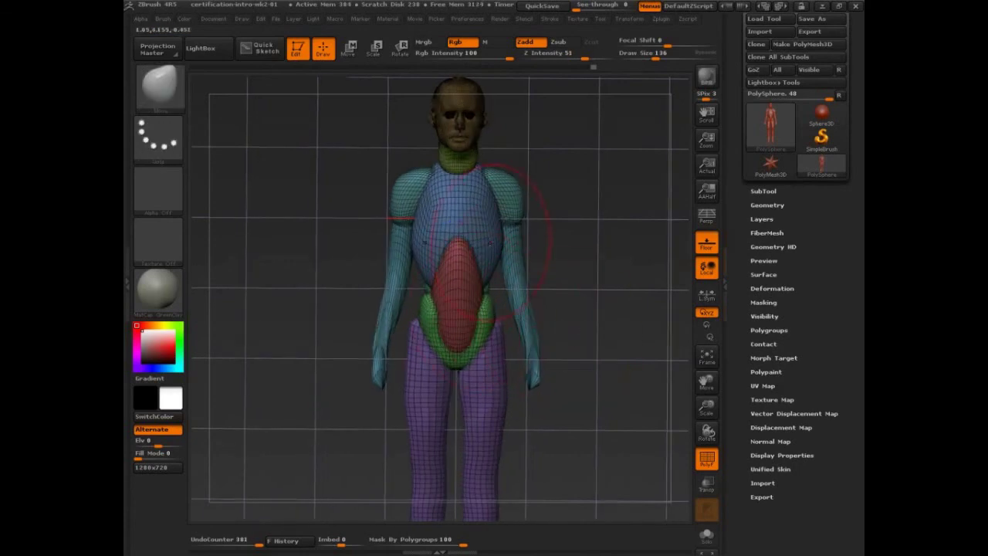
{"action": "left_click_drag", "start_coordinate": [416, 251], "coordinate": [424, 242]}
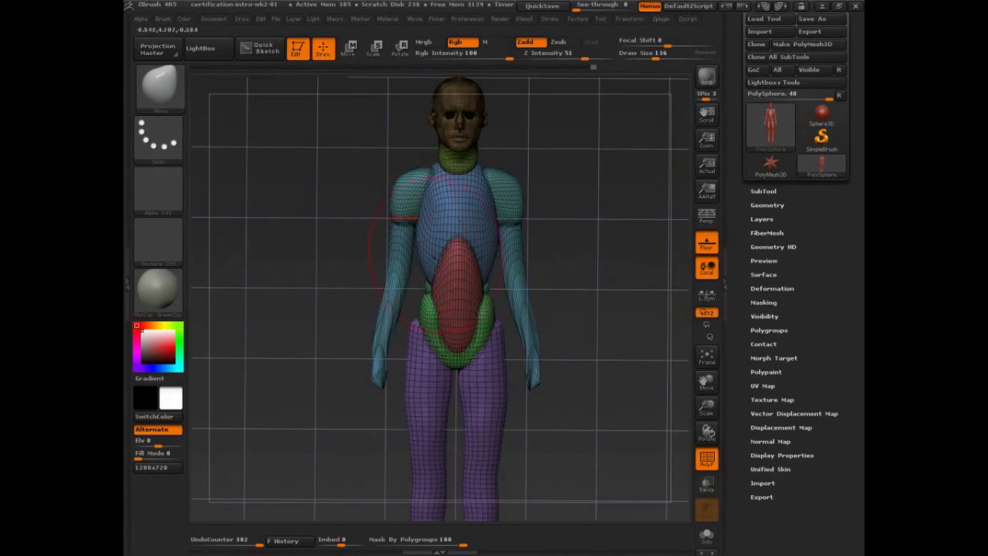
{"action": "left_click_drag", "start_coordinate": [428, 311], "coordinate": [432, 311]}
- Pull the back of the green pelvis outward from the side view with the Move brush at draw size 122
{"action": "mouse_move", "coordinate": [584, 308]}
{"action": "left_mouse_down"}
{"action": "mouse_move", "coordinate": [498, 302]}
{"action": "mouse_move", "coordinate": [563, 332]}
{"action": "mouse_move", "coordinate": [609, 333]}
{"action": "mouse_move", "coordinate": [536, 348]}
{"action": "mouse_move", "coordinate": [467, 327]}
{"action": "left_mouse_up"}
{"action": "key", "text": "s"}
{"action": "left_click_drag", "start_coordinate": [532, 326], "coordinate": [565, 323]}
{"action": "mouse_move", "coordinate": [469, 318]}
{"action": "left_mouse_down"}
{"action": "mouse_move", "coordinate": [477, 312]}
{"action": "mouse_move", "coordinate": [480, 332]}
{"action": "left_mouse_up"}
{"action": "mouse_move", "coordinate": [536, 359]}
{"action": "left_mouse_down"}
{"action": "mouse_move", "coordinate": [560, 360]}
{"action": "mouse_move", "coordinate": [519, 354]}
{"action": "mouse_move", "coordinate": [483, 371]}
{"action": "left_mouse_up"}
{"action": "key", "text": "s"}
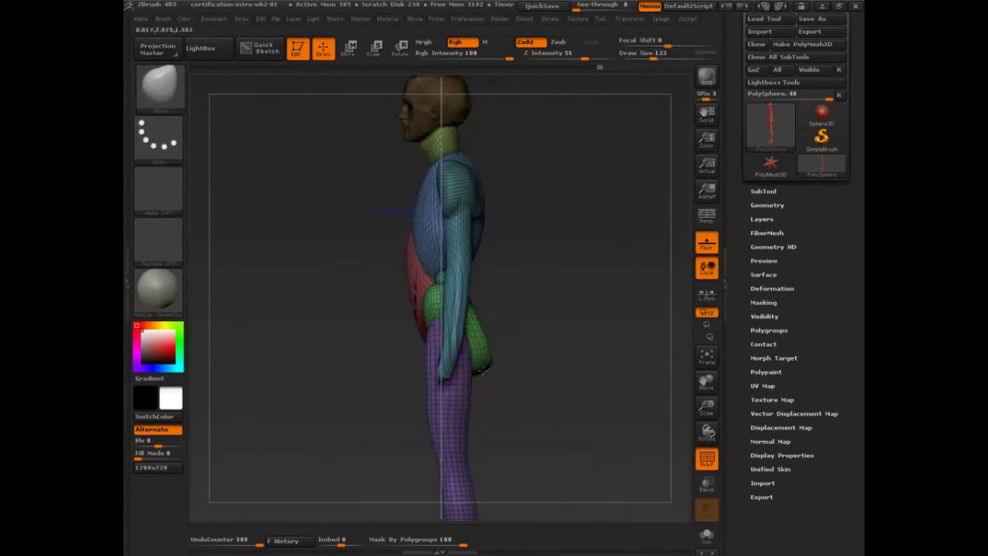
- Reshape the buttocks and lower back from behind with the Move brush at draw size 78
{"action": "left_click_drag", "start_coordinate": [540, 356], "coordinate": [471, 352]}
{"action": "key", "text": "s"}
{"action": "left_click_drag", "start_coordinate": [471, 314], "coordinate": [464, 314]}
{"action": "left_click_drag", "start_coordinate": [484, 311], "coordinate": [481, 349]}
{"action": "left_click_drag", "start_coordinate": [482, 350], "coordinate": [488, 365]}
{"action": "left_click_drag", "start_coordinate": [480, 315], "coordinate": [473, 268]}
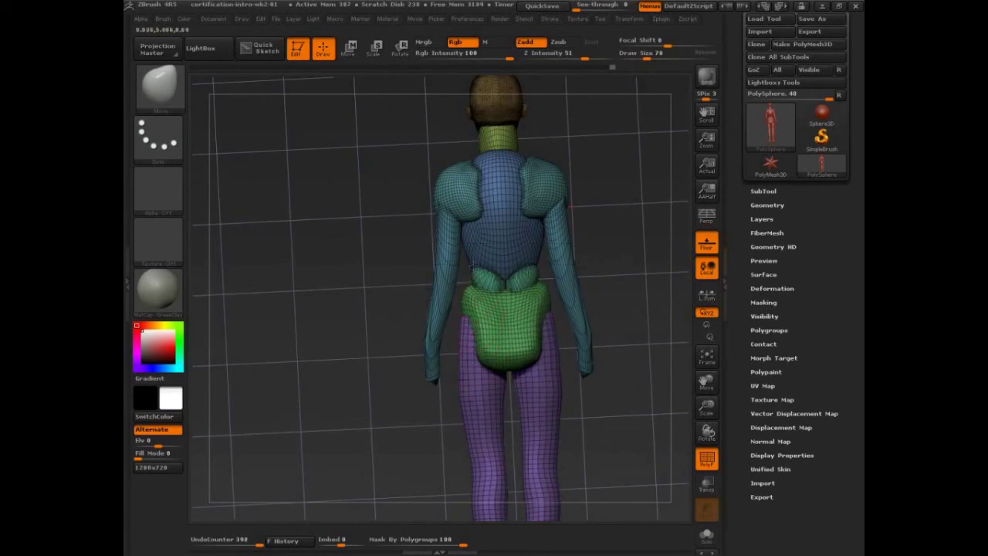
- Adjust the shoulders and upper arms from the back and front with the Move brush at draw size 113
{"action": "left_click_drag", "start_coordinate": [460, 214], "coordinate": [462, 196]}
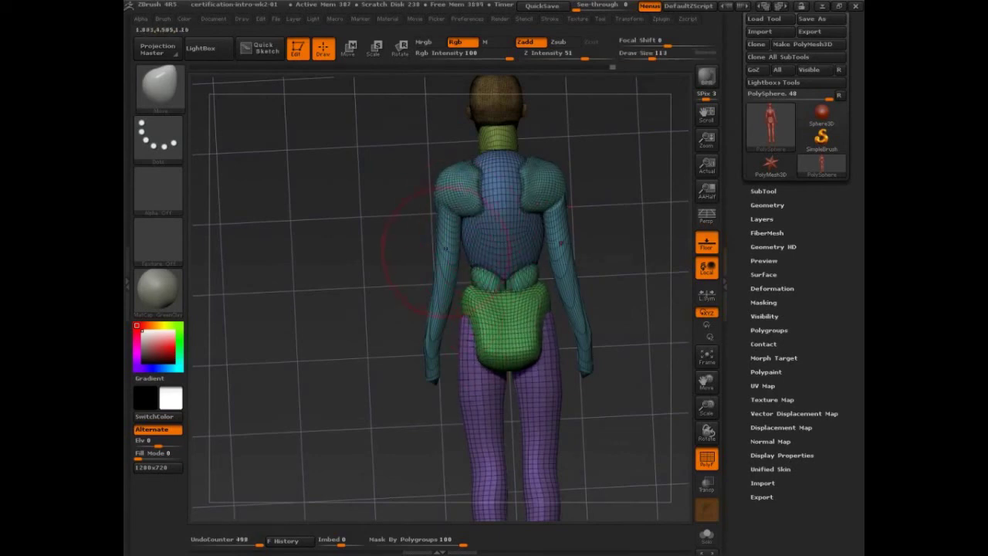
{"action": "left_click_drag", "start_coordinate": [452, 247], "coordinate": [448, 241]}
{"action": "left_click_drag", "start_coordinate": [370, 255], "coordinate": [587, 255]}
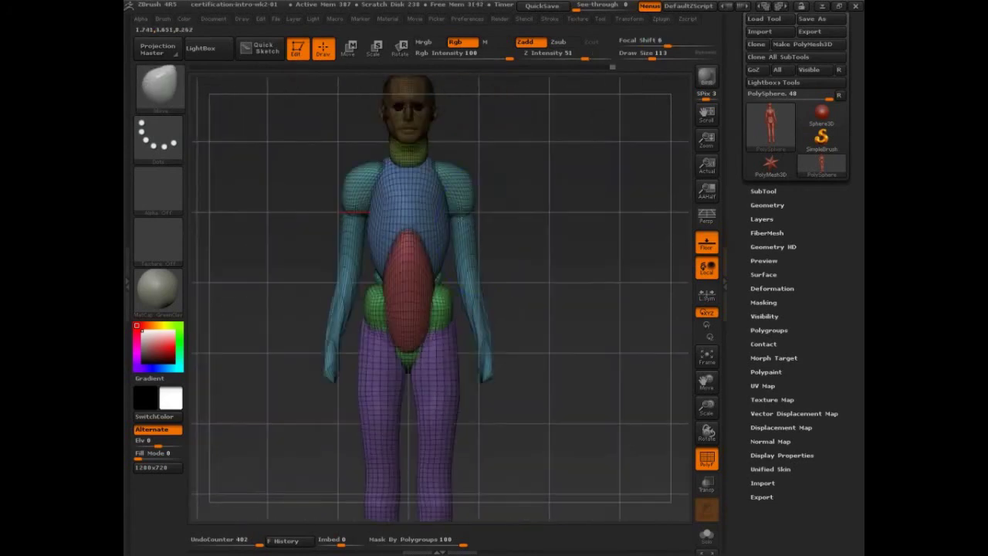
{"action": "mouse_move", "coordinate": [467, 202]}
{"action": "left_mouse_down"}
{"action": "mouse_move", "coordinate": [463, 224]}
{"action": "mouse_move", "coordinate": [479, 228]}
{"action": "mouse_move", "coordinate": [461, 224]}
{"action": "left_mouse_up"}
- Move the hands and lower forearms slightly forward from the side view with the Move brush at draw size 78
{"action": "key", "text": "bracketleft"}
{"action": "key", "text": "bracketleft"}
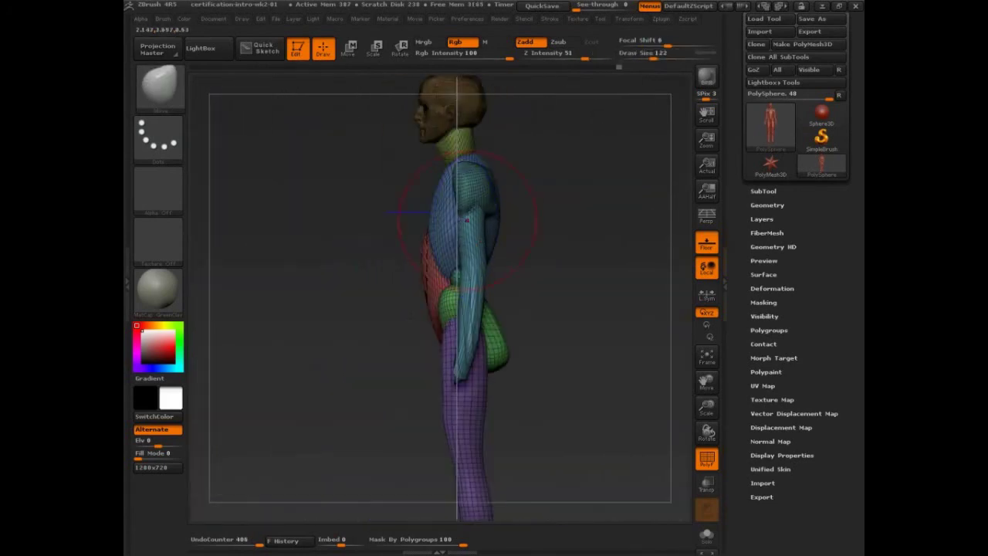
{"action": "key", "text": "s"}
{"action": "left_click_drag", "start_coordinate": [464, 358], "coordinate": [456, 360]}
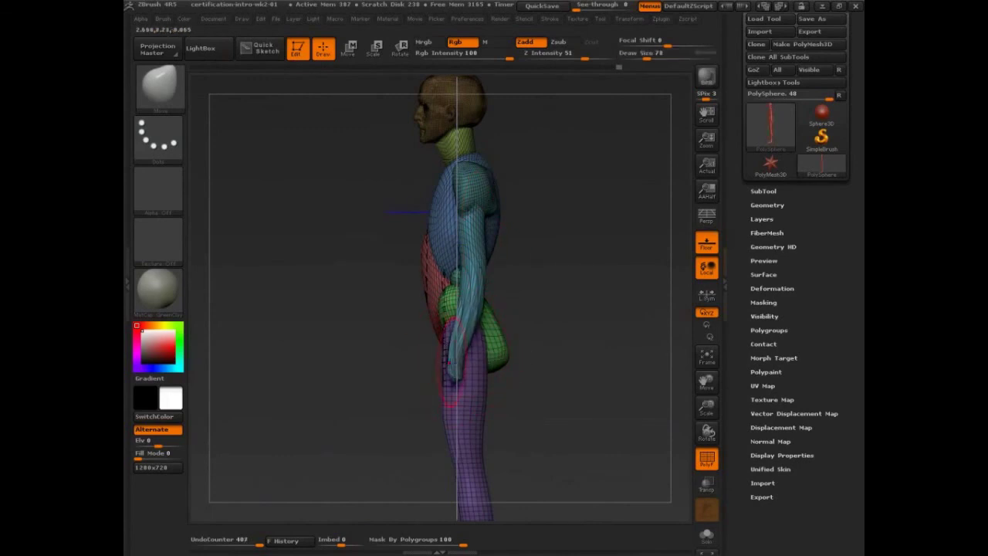
- Reshape the purple legs from the side view, from the shins up to the thighs, with the Move brush, using draw size 97 for the lower legs
{"action": "key", "text": "]"}
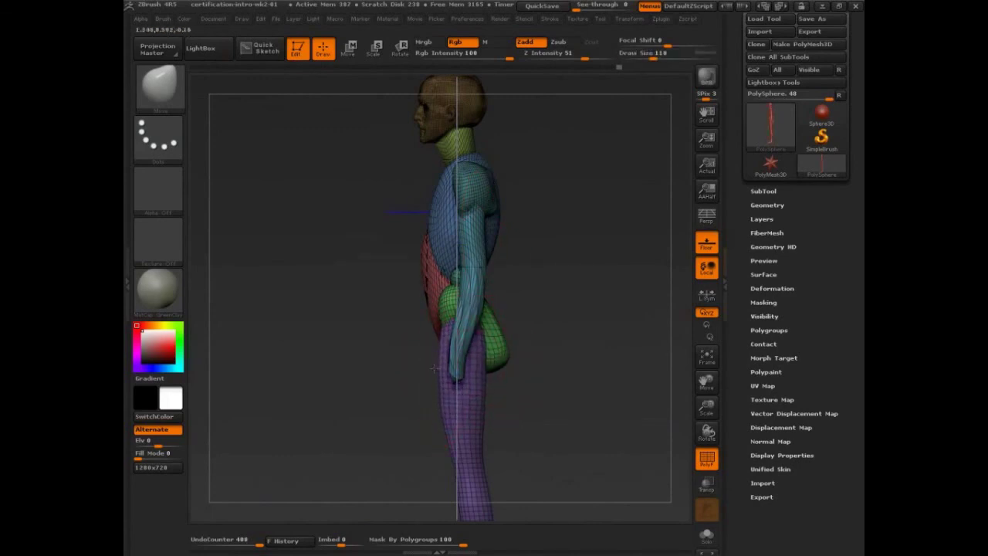
{"action": "mouse_move", "coordinate": [527, 411]}
{"action": "left_mouse_down", "text": "alt"}
{"action": "mouse_move", "coordinate": [515, 355]}
{"action": "mouse_move", "coordinate": [467, 336]}
{"action": "mouse_move", "coordinate": [502, 396]}
{"action": "mouse_move", "coordinate": [499, 375]}
{"action": "left_mouse_up", "text": "alt"}
{"action": "left_click_drag", "start_coordinate": [474, 421], "coordinate": [441, 398], "text": "shift"}
{"action": "key", "text": "s"}
{"action": "left_click_drag", "start_coordinate": [455, 481], "coordinate": [472, 490]}
{"action": "key", "text": "s"}
{"action": "left_click_drag", "start_coordinate": [456, 448], "coordinate": [448, 447]}
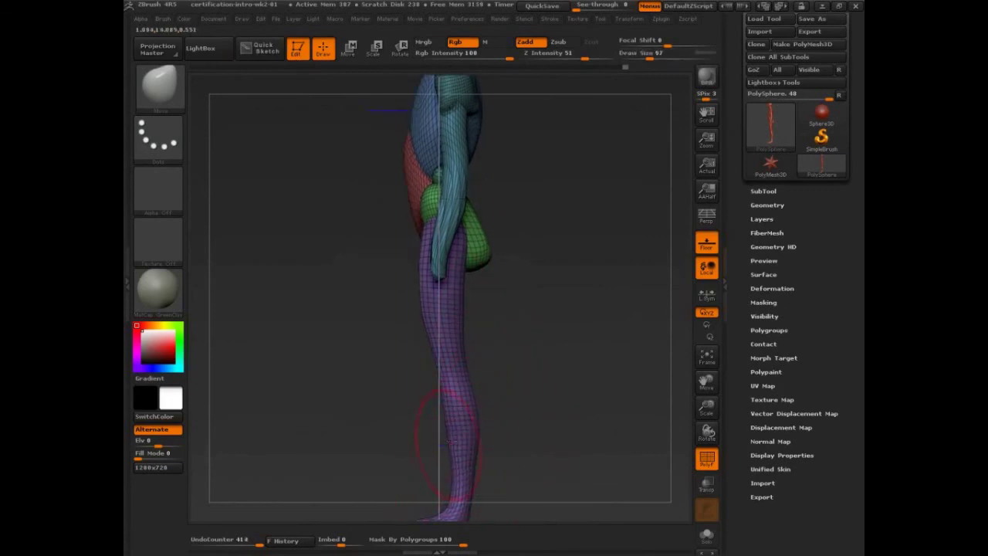
{"action": "left_click_drag", "start_coordinate": [457, 394], "coordinate": [453, 393]}
{"action": "left_click_drag", "start_coordinate": [445, 353], "coordinate": [464, 320]}
{"action": "key", "text": "s"}
{"action": "left_click_drag", "start_coordinate": [461, 267], "coordinate": [466, 267]}
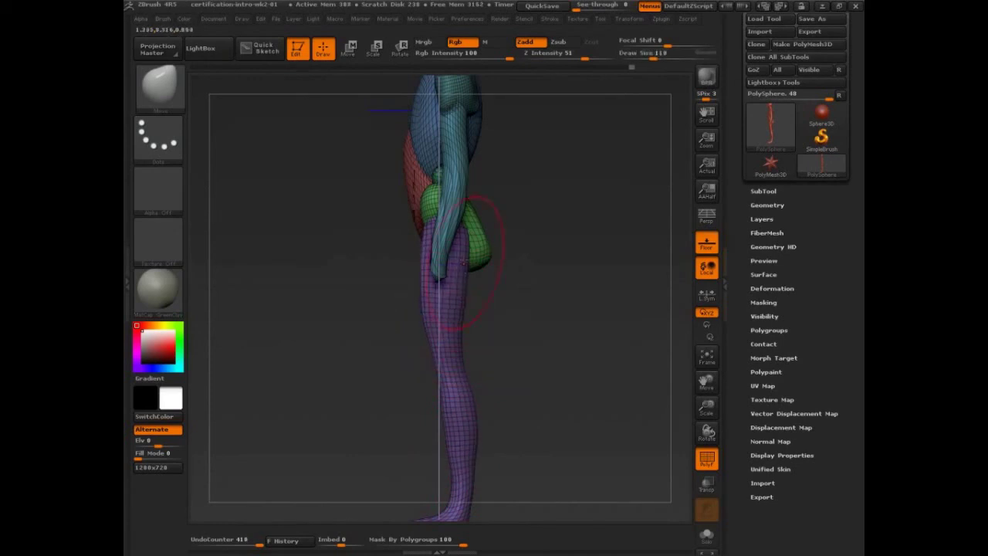
- Hide the lower-arm polygroup and widen the front and back of the thighs from the side view with the Move brush
{"action": "left_click", "coordinate": [459, 193], "text": "ctrl+shift"}
{"action": "left_click_drag", "start_coordinate": [503, 139], "coordinate": [506, 218], "text": "ctrl+shift"}
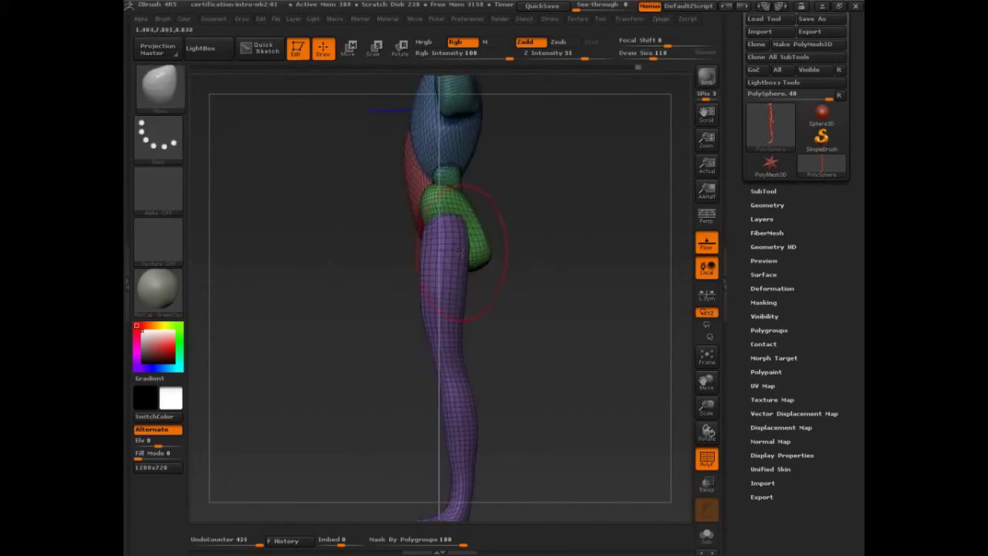
{"action": "left_click_drag", "start_coordinate": [469, 300], "coordinate": [474, 302]}
{"action": "left_click_drag", "start_coordinate": [425, 272], "coordinate": [421, 239]}
{"action": "left_click_drag", "start_coordinate": [464, 316], "coordinate": [468, 316]}
- Push out the calves and refine the ankles and knees from the side view with the Move brush
{"action": "mouse_move", "coordinate": [470, 427]}
{"action": "left_mouse_down"}
{"action": "mouse_move", "coordinate": [479, 429]}
{"action": "mouse_move", "coordinate": [447, 447]}
{"action": "mouse_move", "coordinate": [475, 485]}
{"action": "mouse_move", "coordinate": [453, 482]}
{"action": "left_mouse_up"}
{"action": "left_click_drag", "start_coordinate": [468, 494], "coordinate": [478, 470]}
{"action": "left_click_drag", "start_coordinate": [448, 484], "coordinate": [452, 486]}
{"action": "left_click_drag", "start_coordinate": [463, 363], "coordinate": [450, 372]}
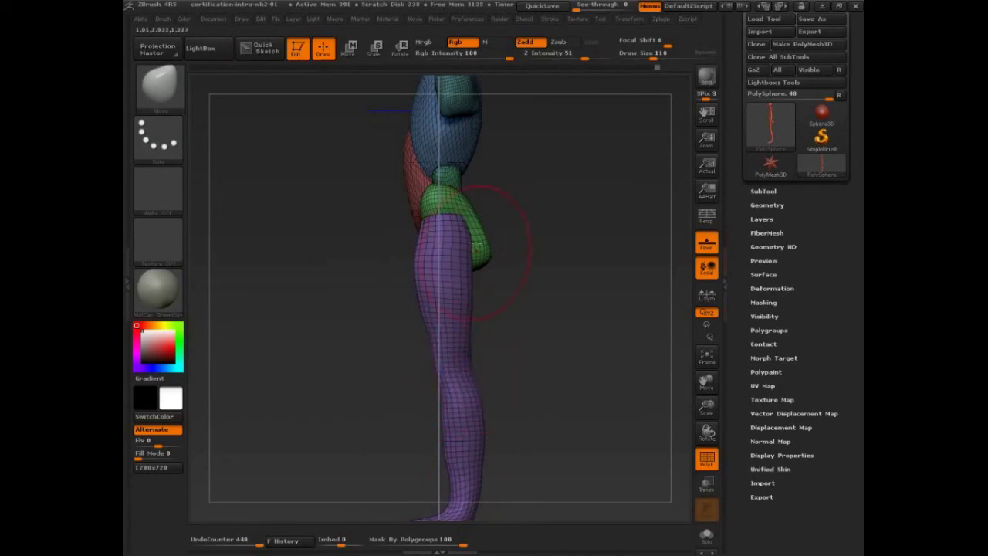
- Show the lower arms again and adjust the sides of the torso and the outer thighs from the front with the Move brush
{"action": "mouse_move", "coordinate": [514, 192]}
{"action": "left_mouse_down"}
{"action": "mouse_move", "coordinate": [515, 281]}
{"action": "mouse_move", "coordinate": [463, 235]}
{"action": "mouse_move", "coordinate": [402, 213]}
{"action": "mouse_move", "coordinate": [442, 218]}
{"action": "left_mouse_up"}
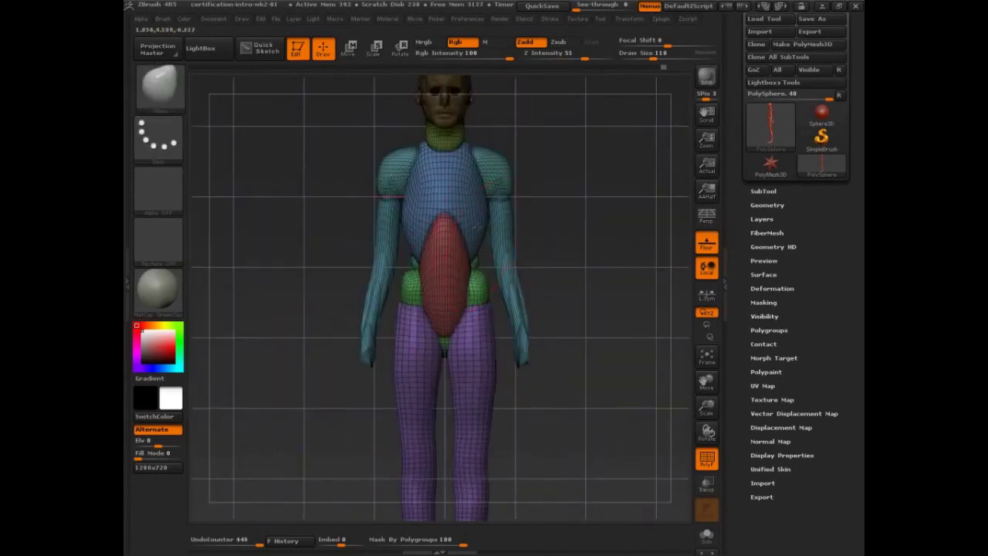
{"action": "left_click_drag", "start_coordinate": [421, 220], "coordinate": [401, 217]}
{"action": "left_click_drag", "start_coordinate": [563, 195], "coordinate": [558, 218], "text": "alt"}
{"action": "left_click_drag", "start_coordinate": [352, 315], "coordinate": [559, 348]}
{"action": "left_click_drag", "start_coordinate": [390, 375], "coordinate": [392, 352]}
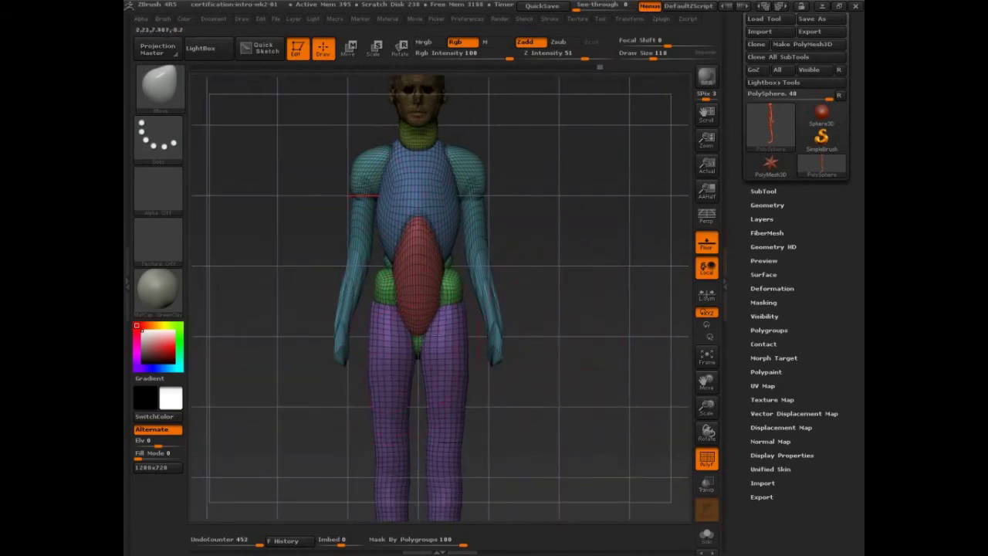